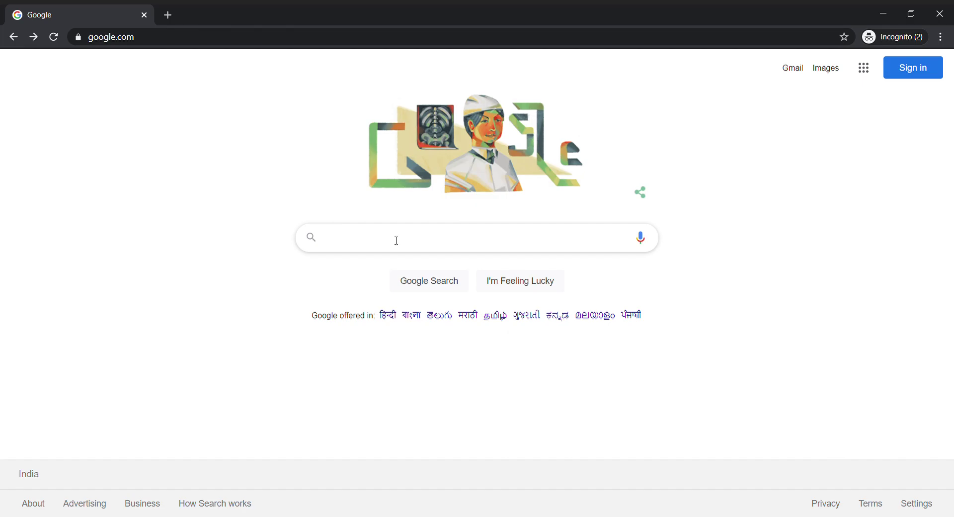
Step: Google 'amazon affiilate account create' and open the Amazon Affiliate - Amazon.in result
click(397, 240)
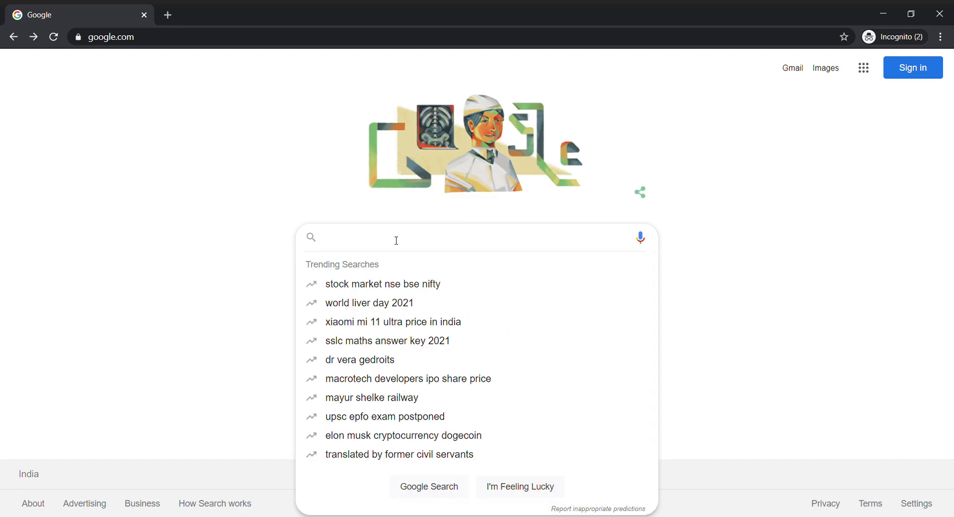
text(amazon)
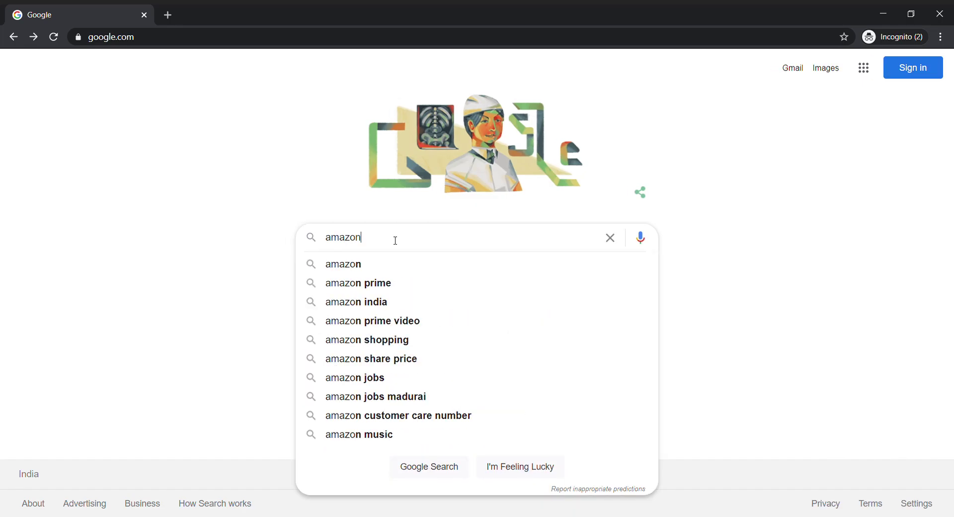
text( affiilat)
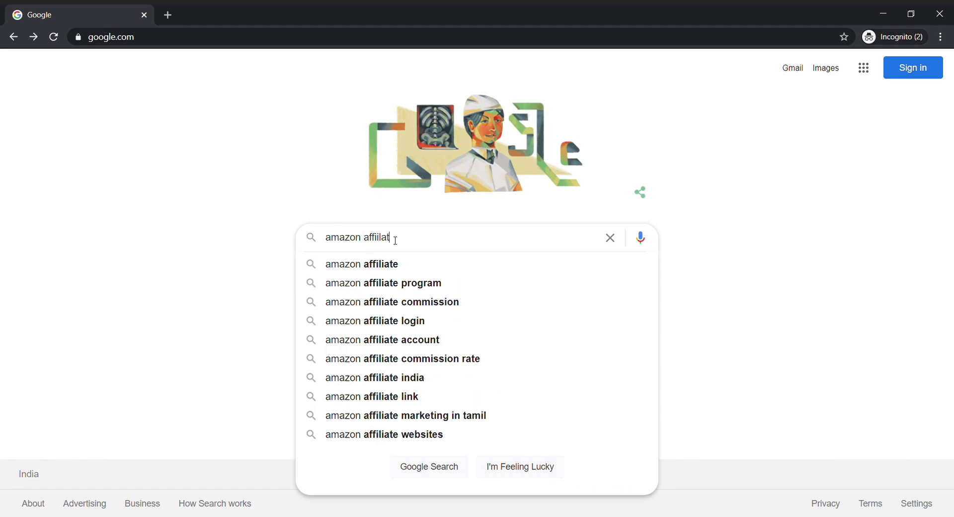
text(e account )
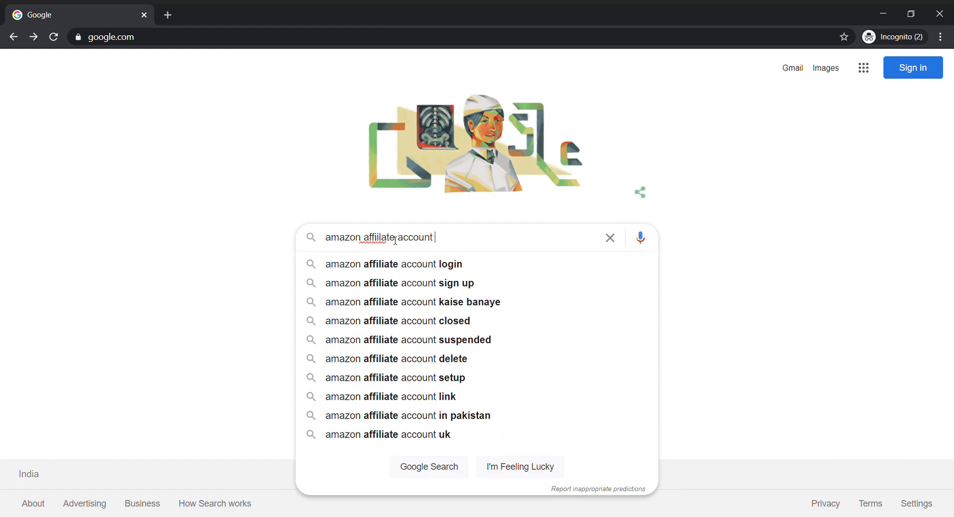
text(create)
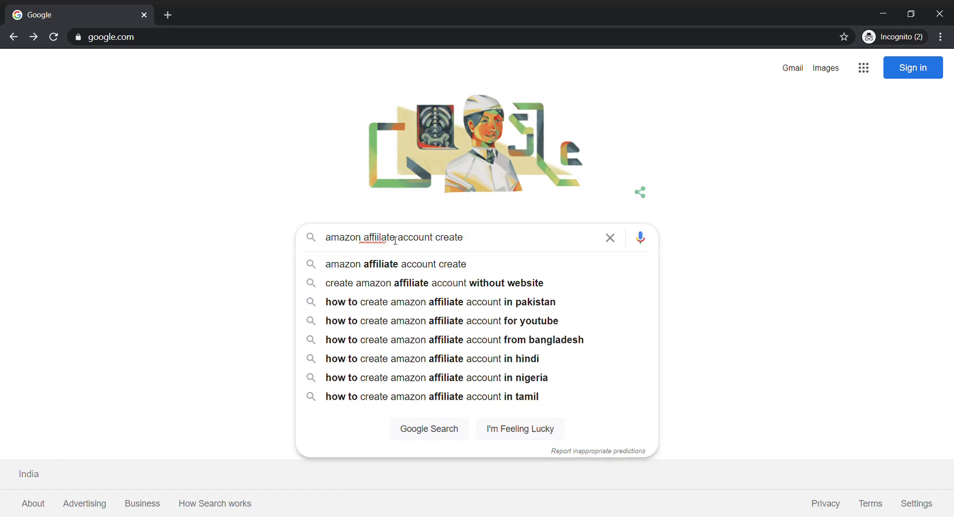
key(Return)
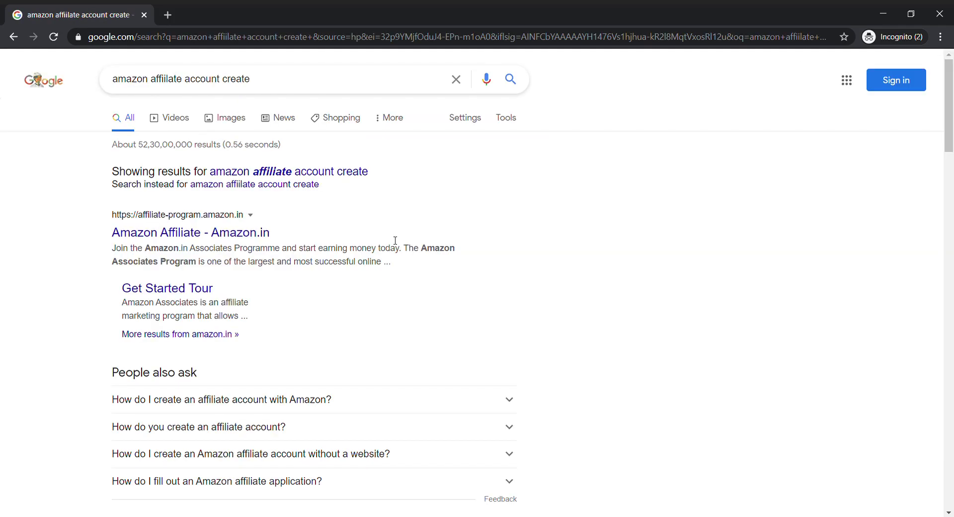
click(185, 231)
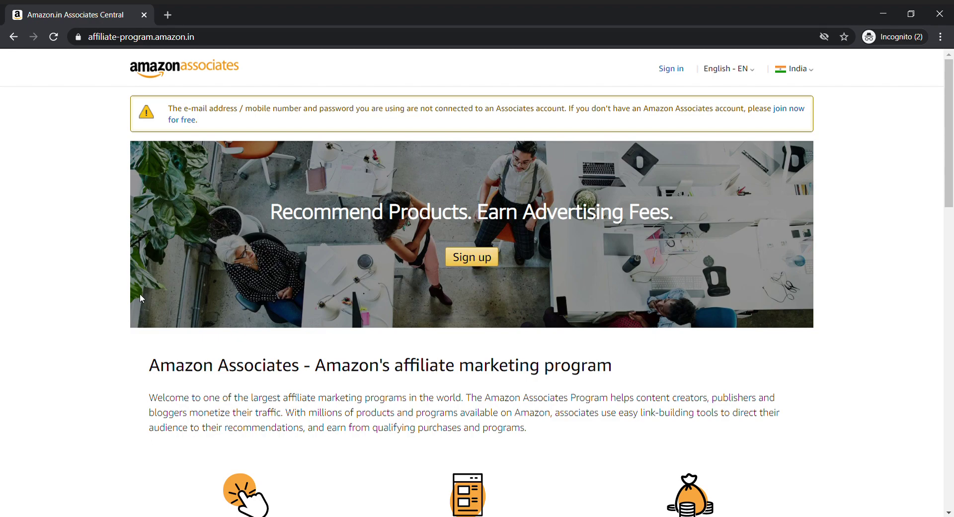
Step: Start the Associates signup and enter the payee's name and first address line
click(478, 258)
scroll(557, 244, down, 5)
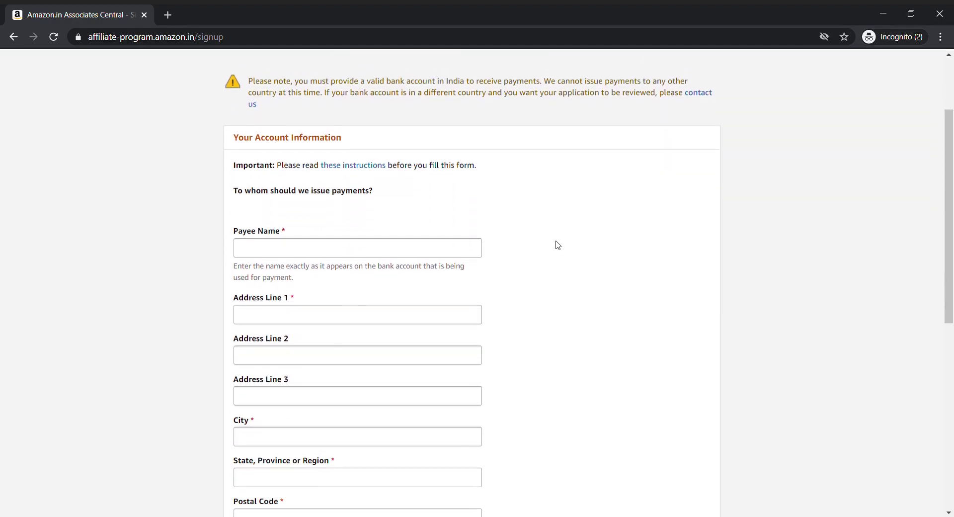
scroll(556, 245, up, 3)
click(480, 282)
text(Raja)
key(Tab)
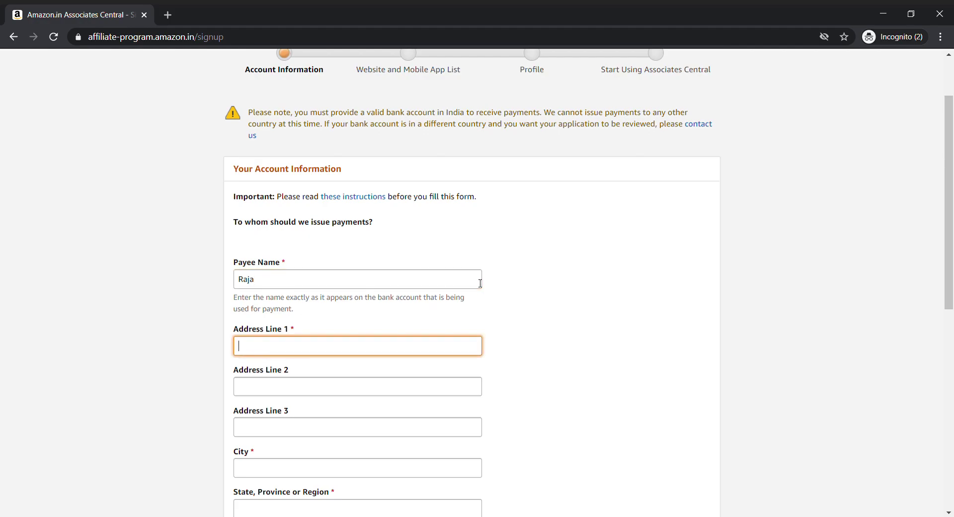
key(Tab)
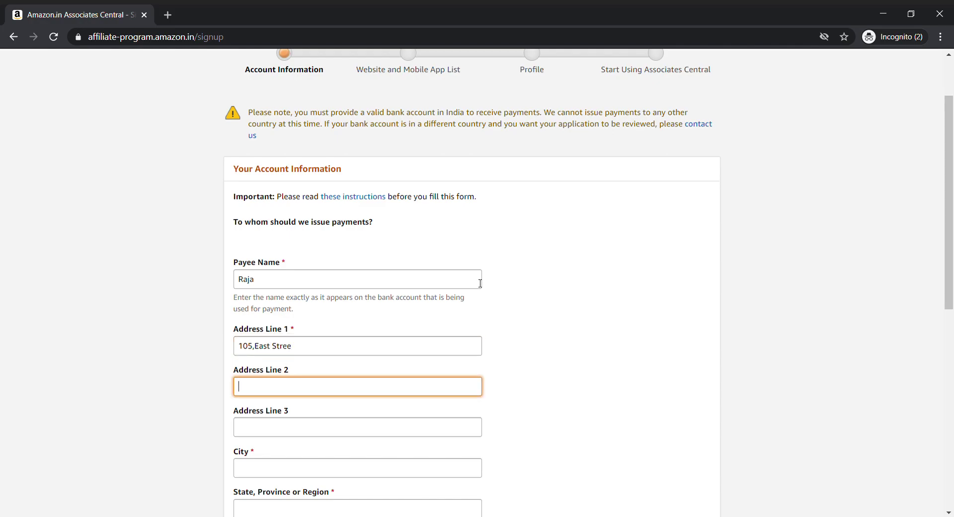
Step: Fill in the second address line, city and state, correcting typing mistakes
scroll(480, 283, down, 1)
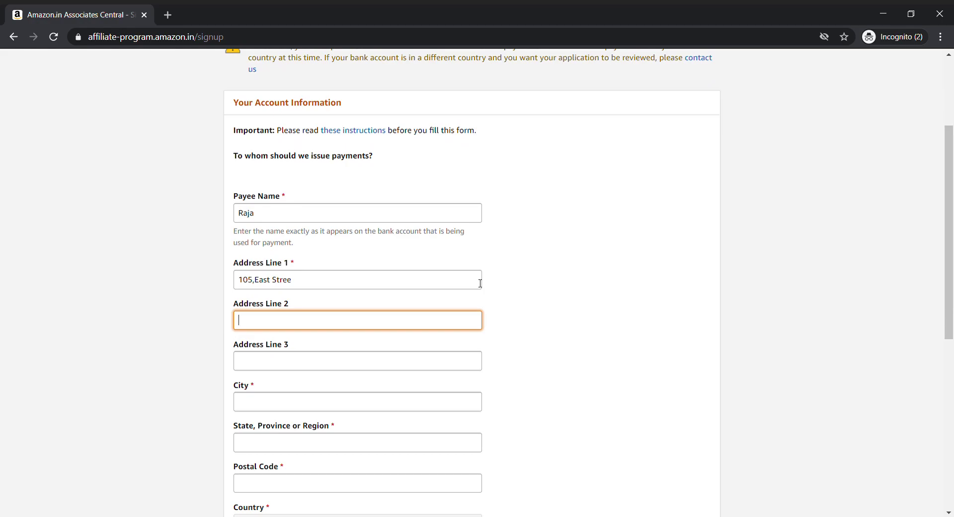
text(Madurai)
key(Tab)
key(shift+Tab)
key(Tab)
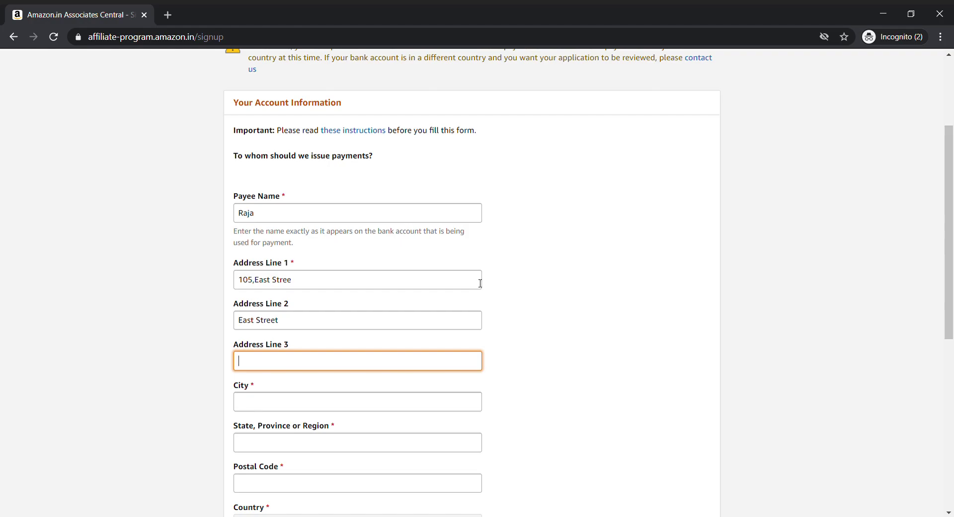
text(Madurai)
key(Tab)
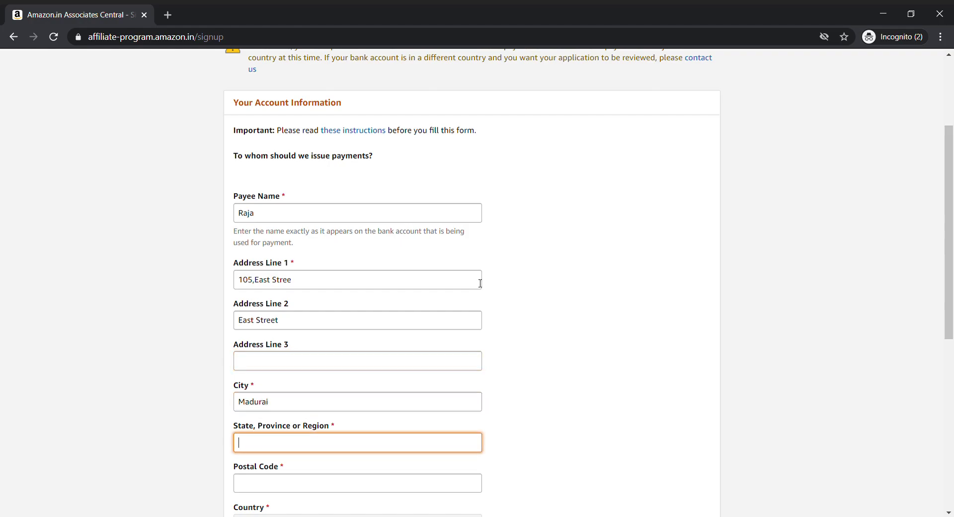
scroll(479, 283, down, 1)
text(Tamilbn)
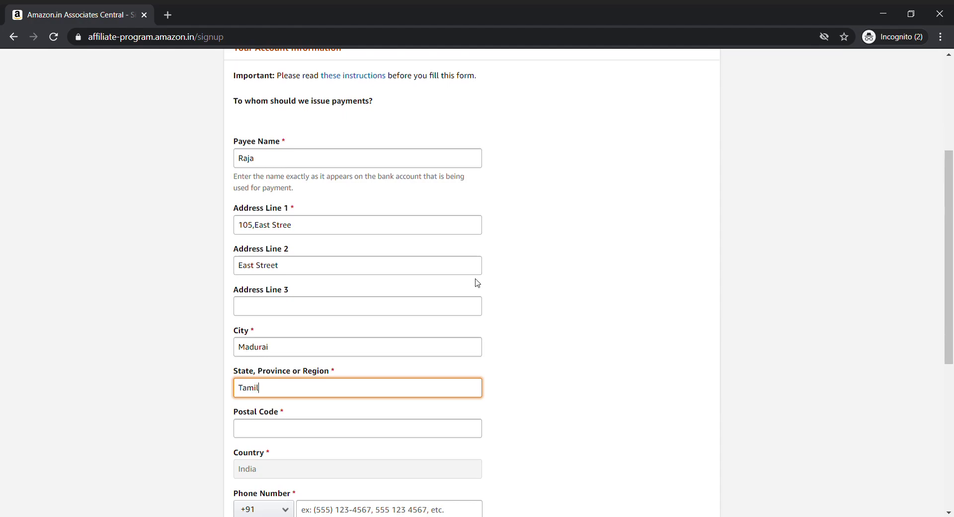
key(BackSpace)
text(nad)
key(BackSpace)
key(BackSpace)
key(BackSpace)
key(BackSpace)
Step: Finish the state name and enter the payee's postal code
text(nadu)
click(529, 333)
scroll(528, 334, down, 3)
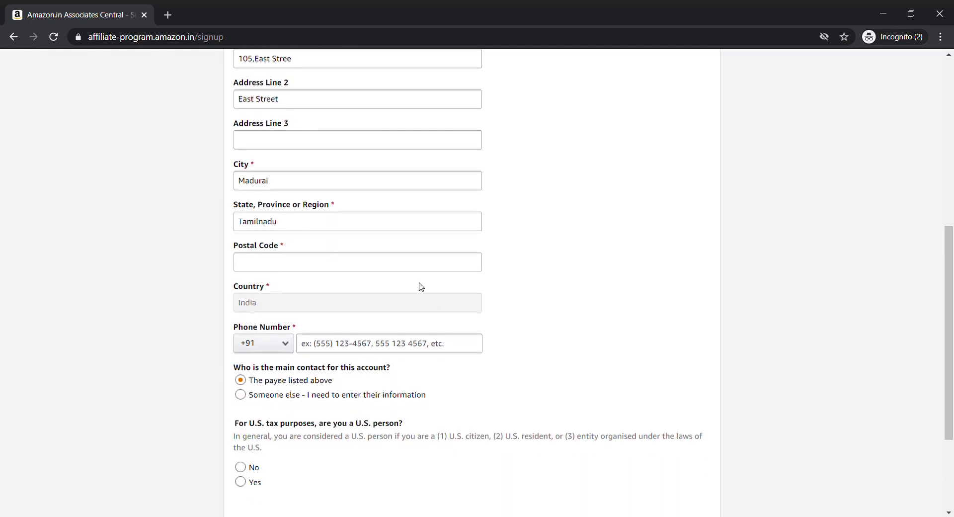
click(427, 269)
text(6)
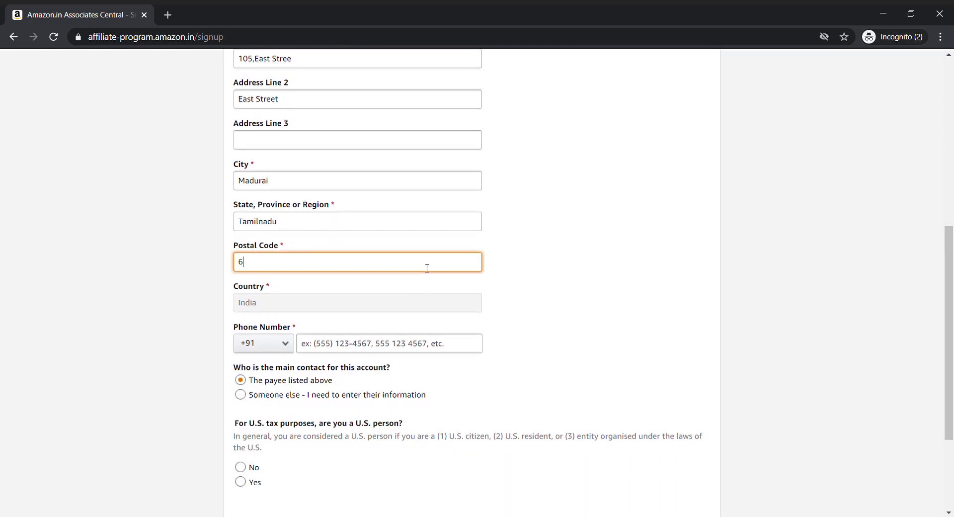
text(25118)
click(568, 309)
Step: Keep the +91 country code and enter the payee's phone number
scroll(566, 308, up, 3)
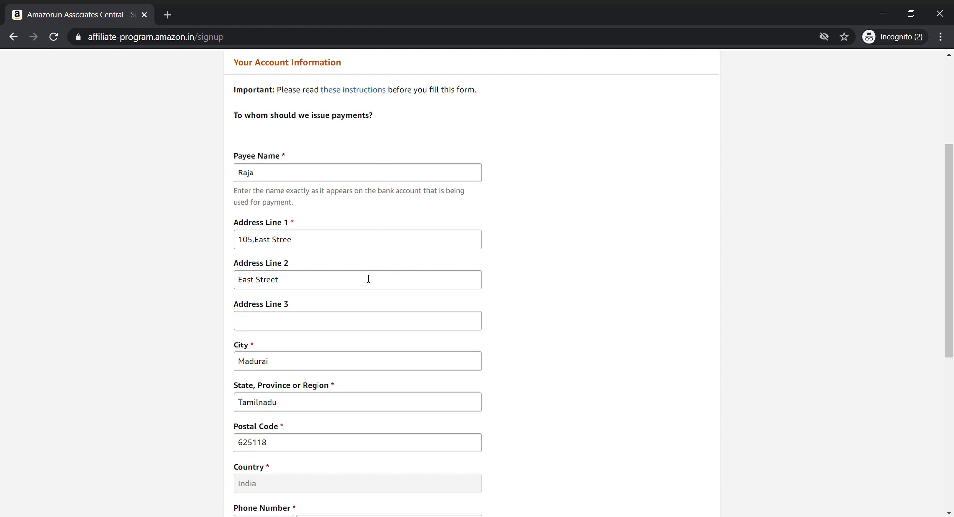
scroll(368, 279, down, 4)
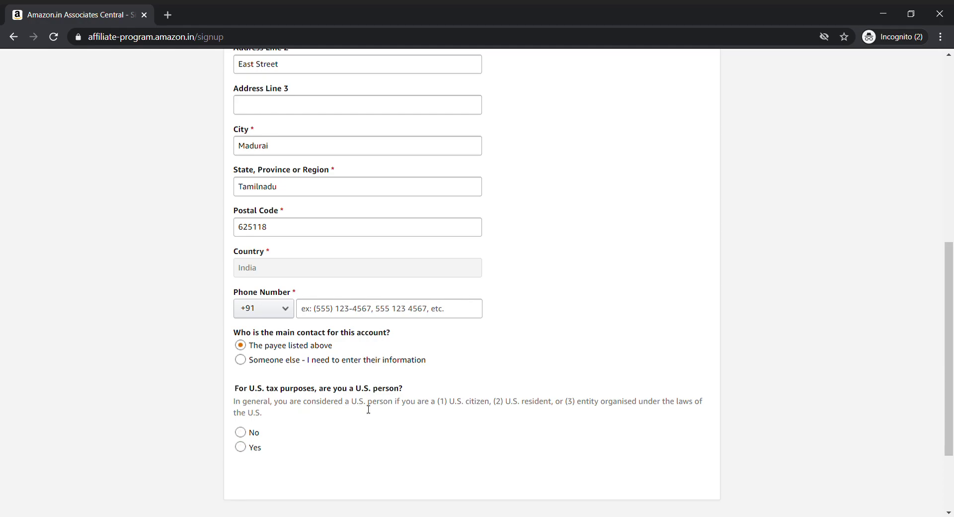
scroll(368, 409, down, 1)
click(264, 259)
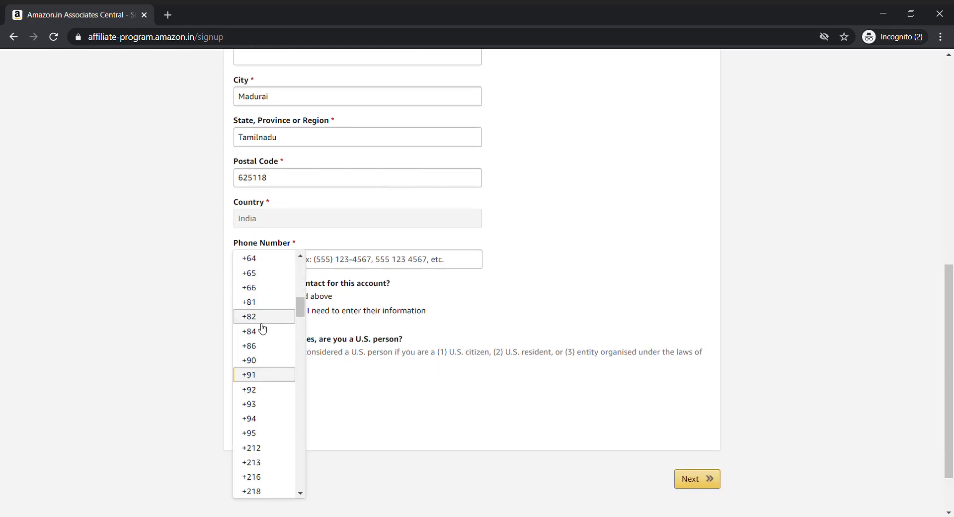
click(354, 262)
key(shift+Tab)
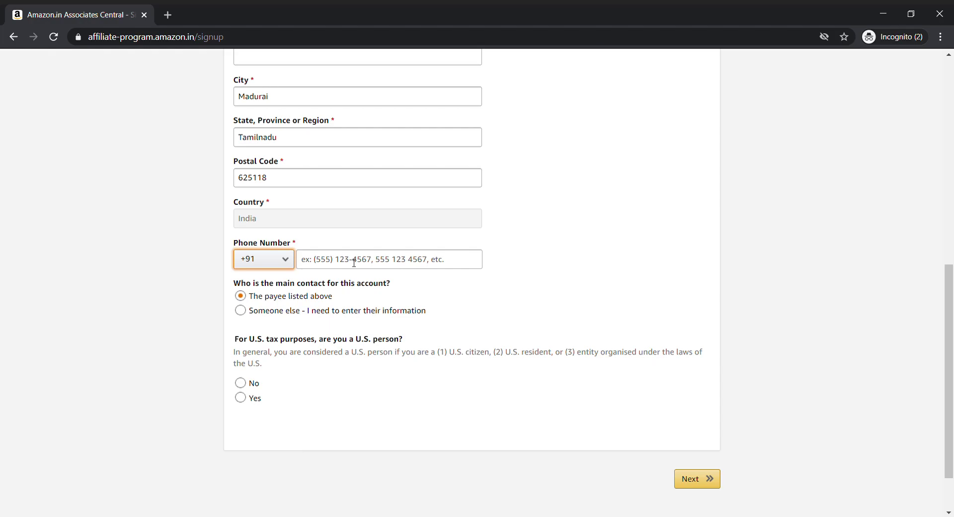
click(403, 262)
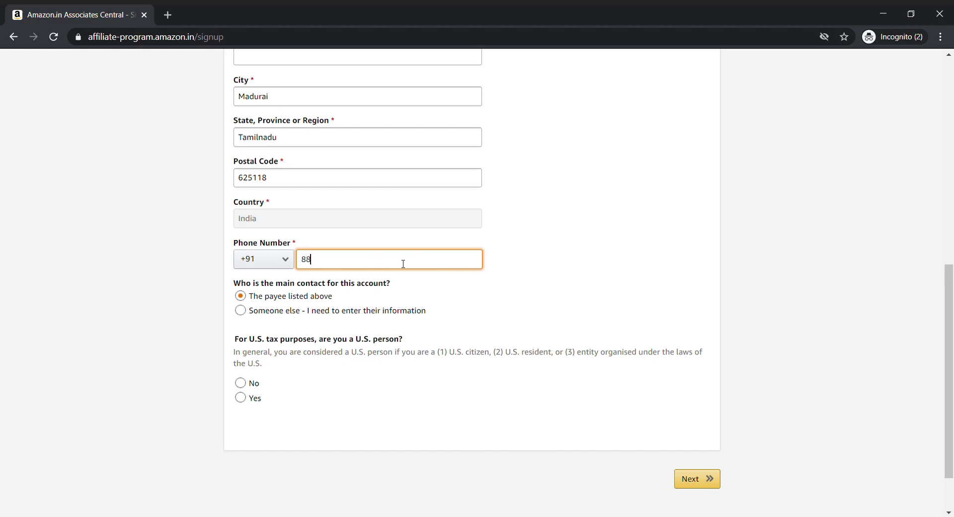
click(536, 287)
Step: Declare the payee is not a U.S. person and submit the account information
scroll(536, 285, down, 2)
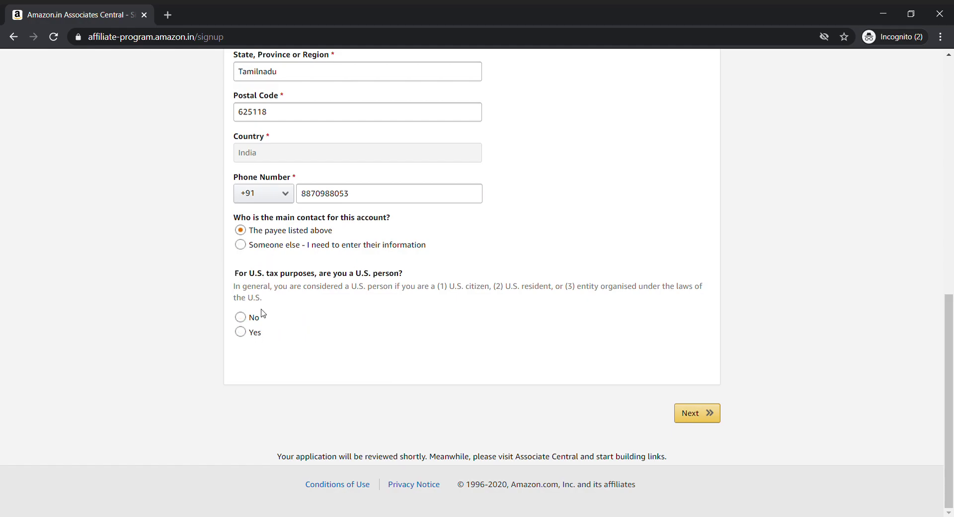
click(249, 317)
click(703, 405)
Step: Replace the postal code with the corrected one so the zip warning clears
scroll(706, 408, down, 1)
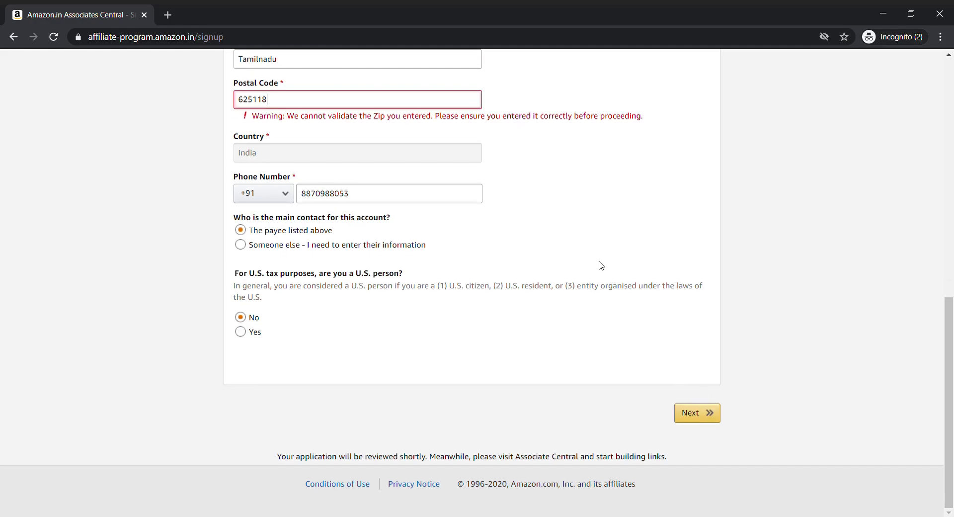
scroll(599, 266, up, 3)
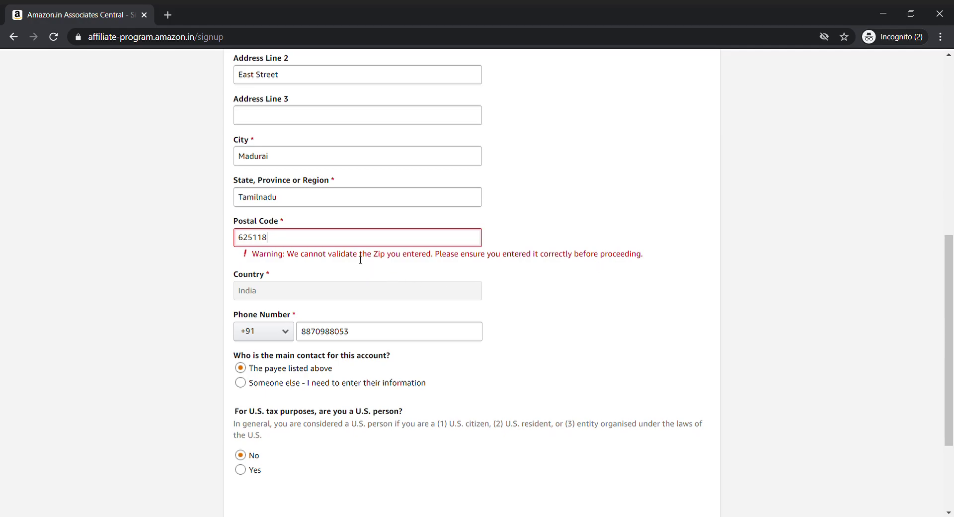
scroll(361, 258, up, 2)
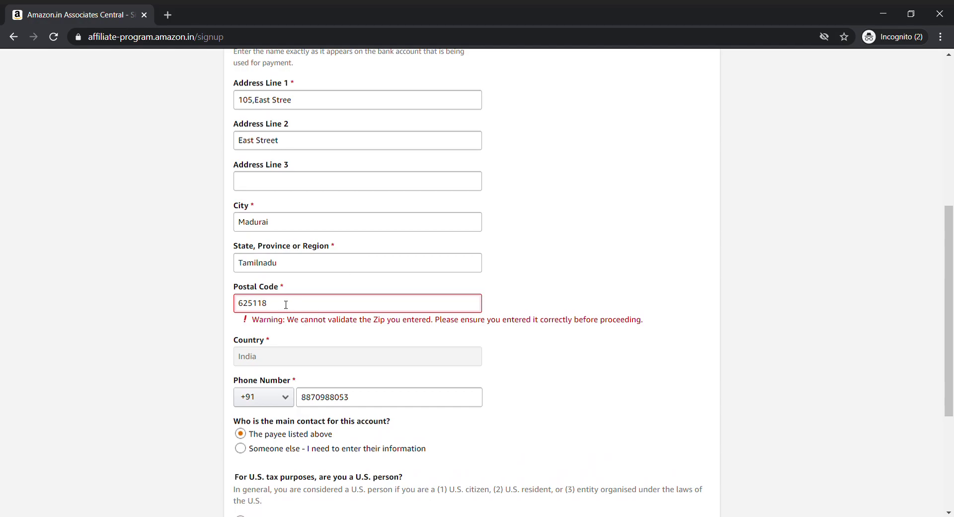
drag(286, 305, 226, 305)
text(60000)
text(q)
key(BackSpace)
text(1)
click(509, 330)
scroll(699, 413, down, 4)
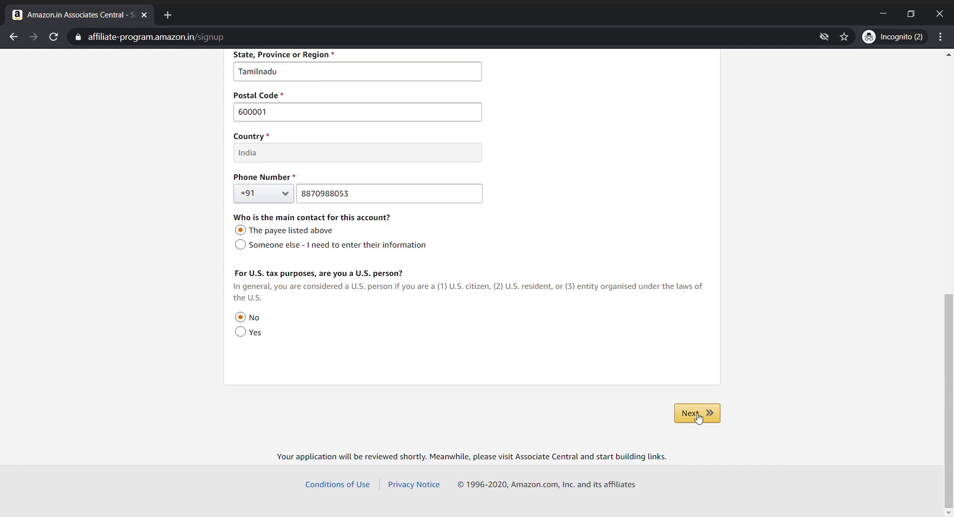
Step: Resubmit the account information and accept Amazon's suggested address
click(711, 417)
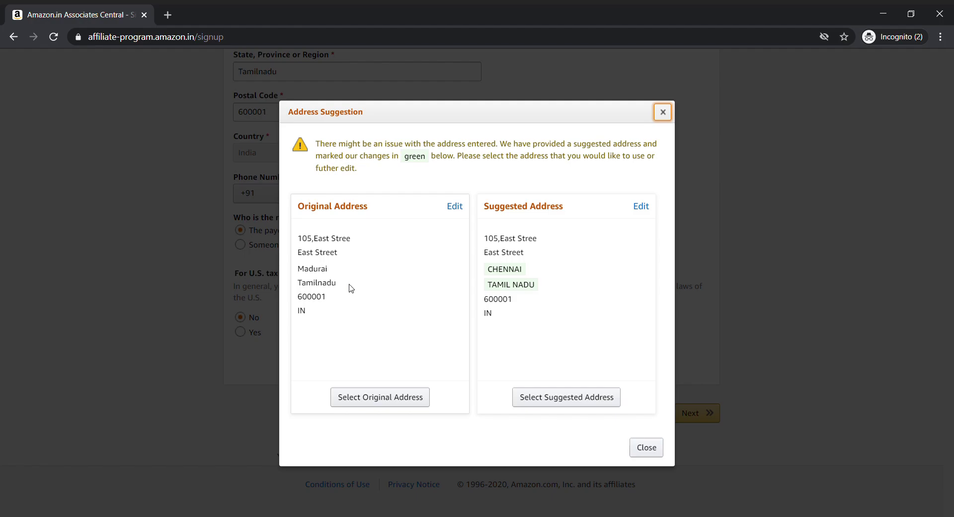
click(557, 402)
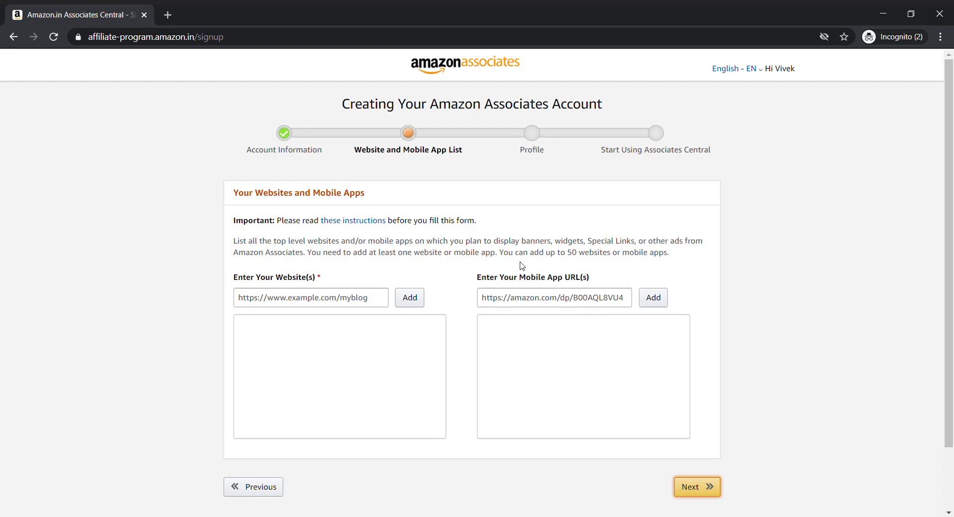
Step: Load digitalvivekk.com in a new browser tab to get its URL
click(130, 354)
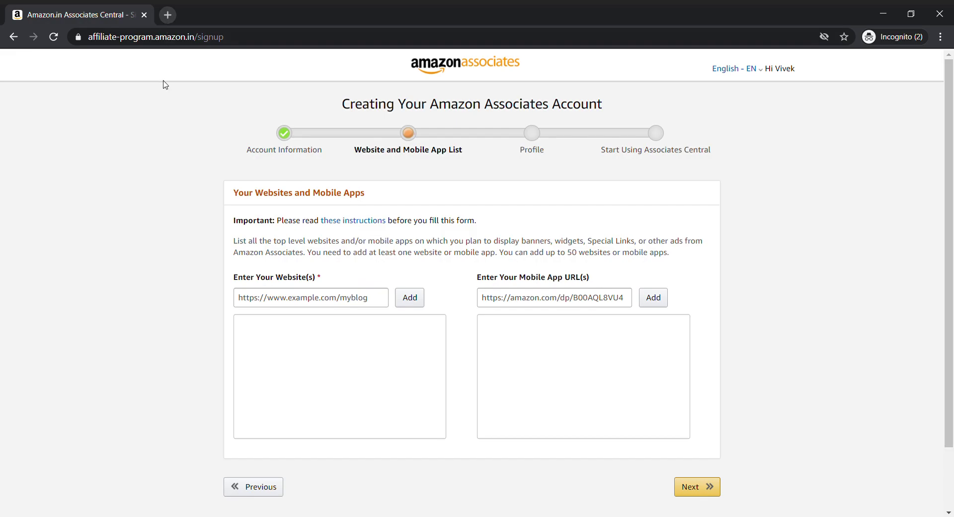
click(173, 15)
text(digital)
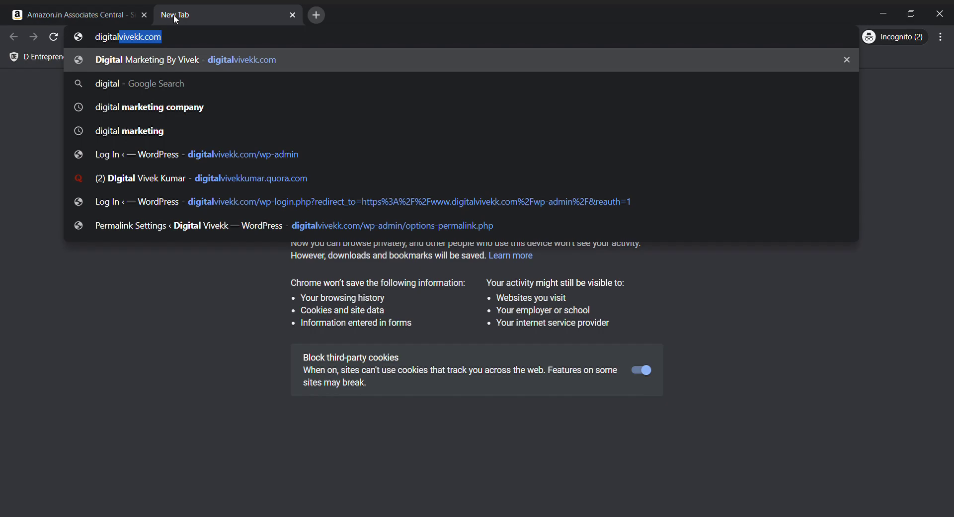
key(Return)
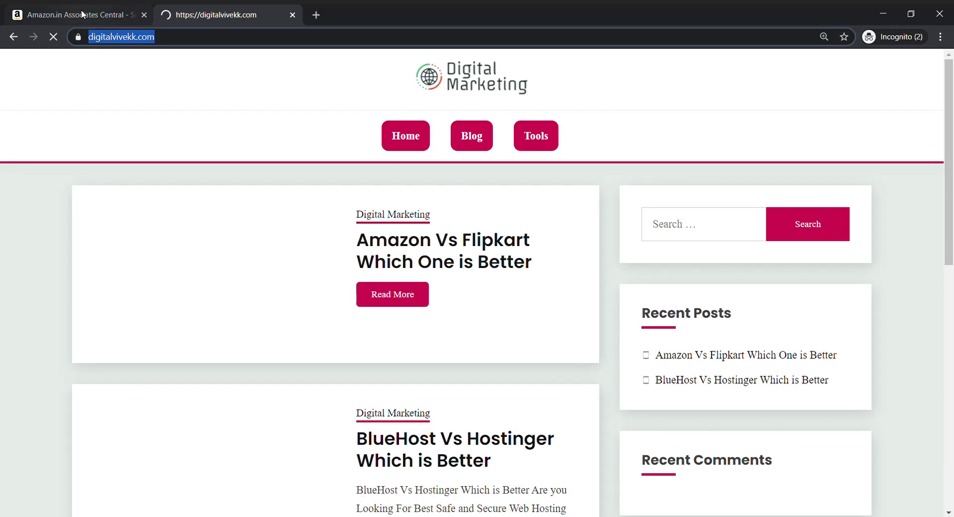
click(82, 15)
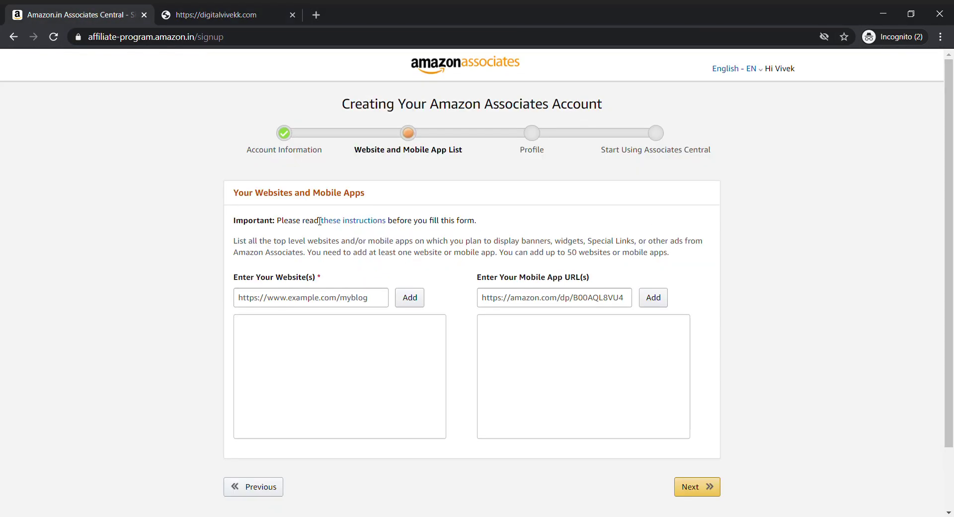
Step: Add digitalvivekk.com/ to the website list and continue to the Profile step
click(366, 302)
text(https://digitalvivekk.com/)
click(406, 308)
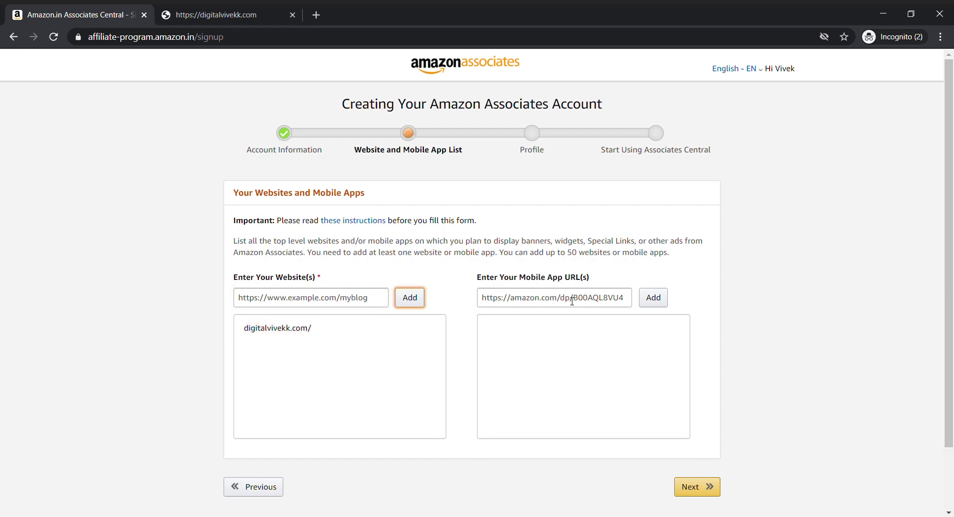
scroll(482, 349, down, 2)
click(696, 423)
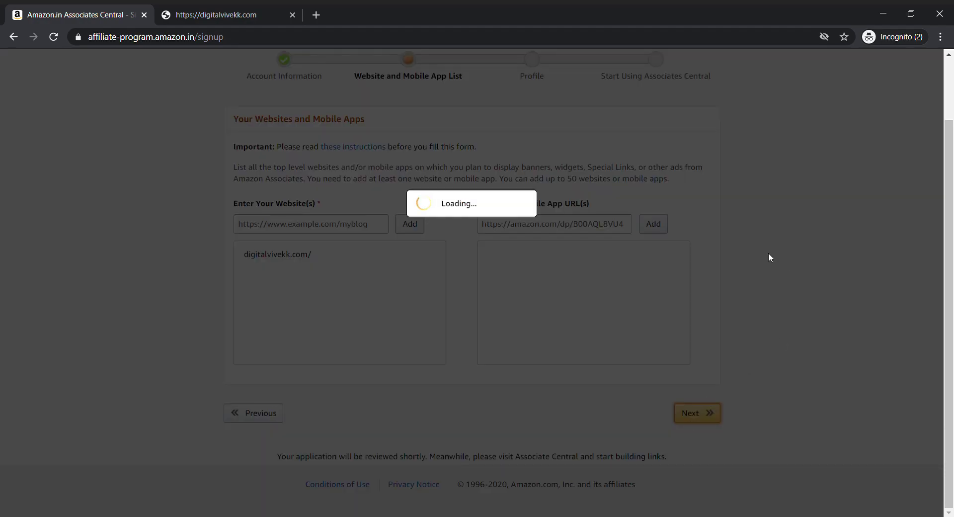
scroll(768, 254, up, 1)
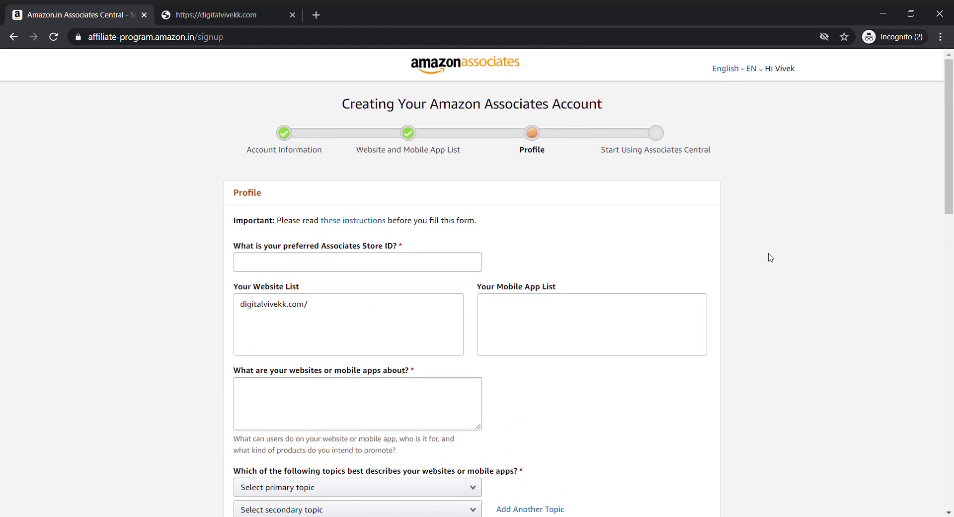
Step: Enter a preferred Associates Store ID
scroll(770, 258, down, 1)
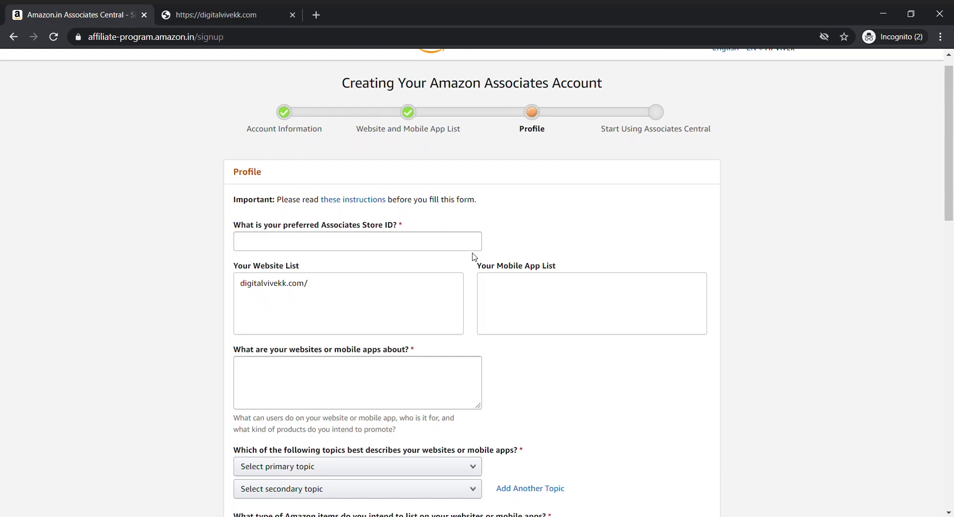
click(466, 247)
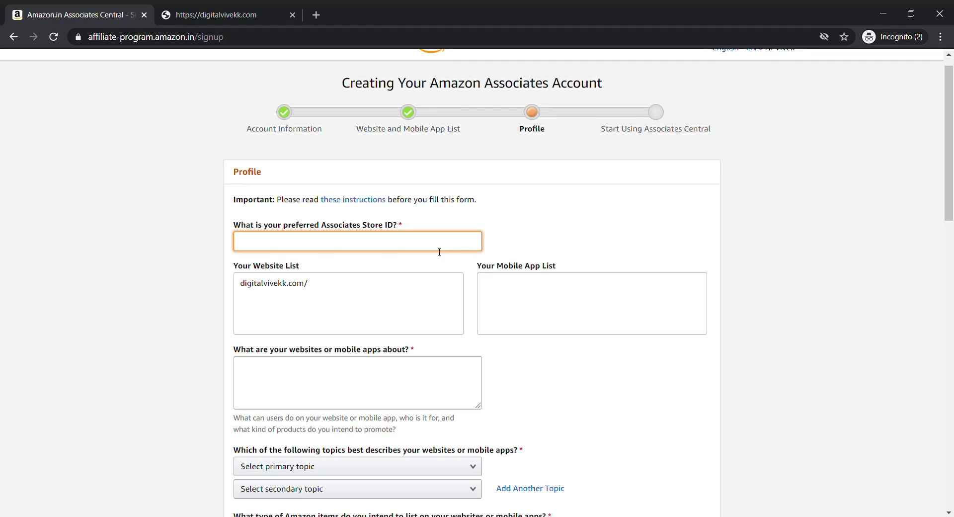
scroll(439, 252, down, 1)
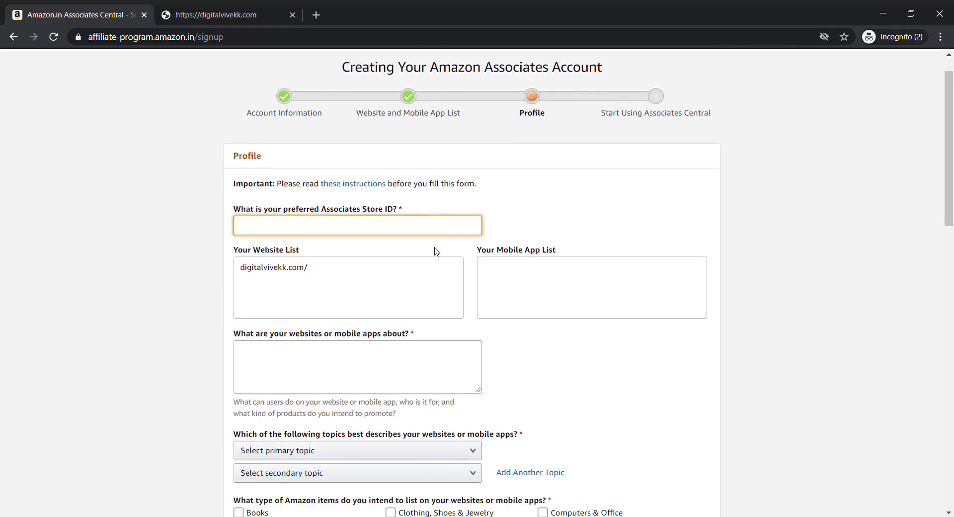
text(raja)
scroll(491, 289, down, 1)
Step: Describe the website as 'my Website full and full books'
click(390, 305)
scroll(490, 312, down, 1)
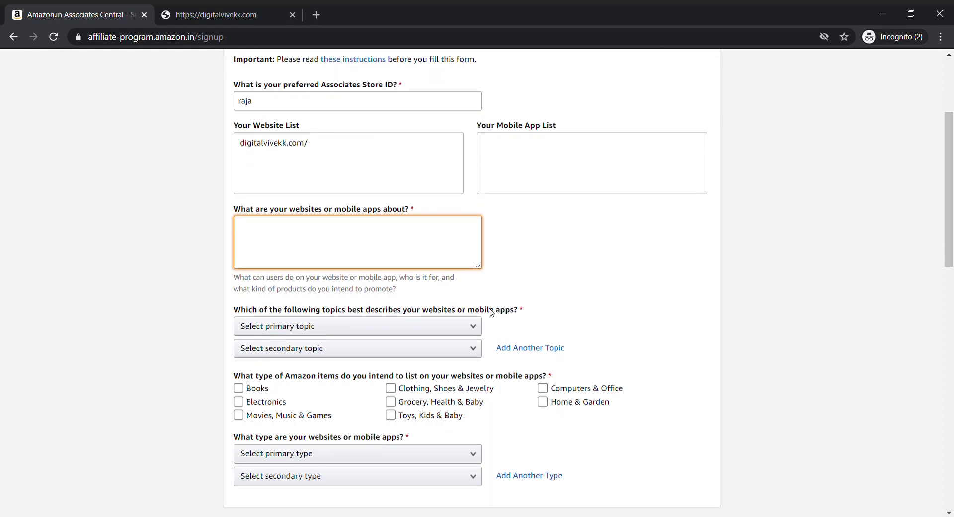
text(my Website full and fullb)
key(BackSpace)
text(books)
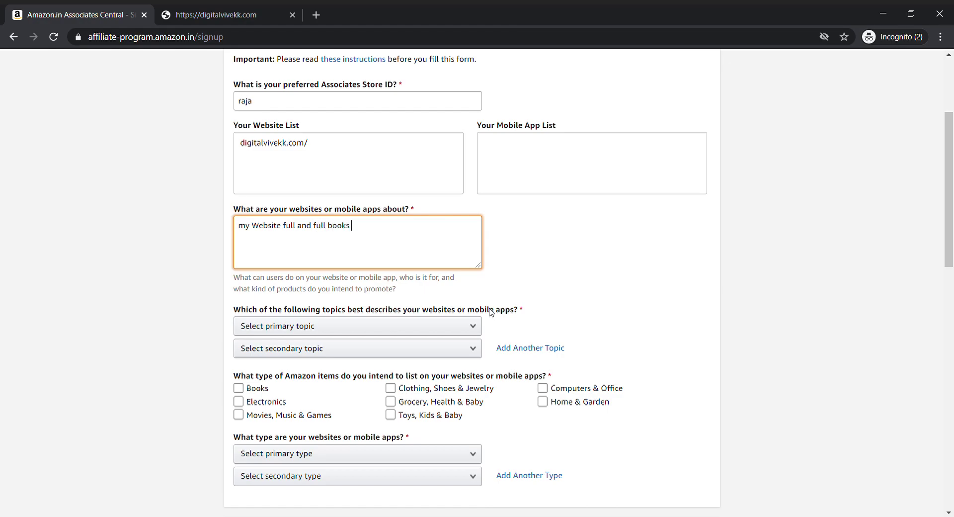
Step: Set the primary topic to Books and the secondary topic to Gaming
scroll(640, 313, down, 3)
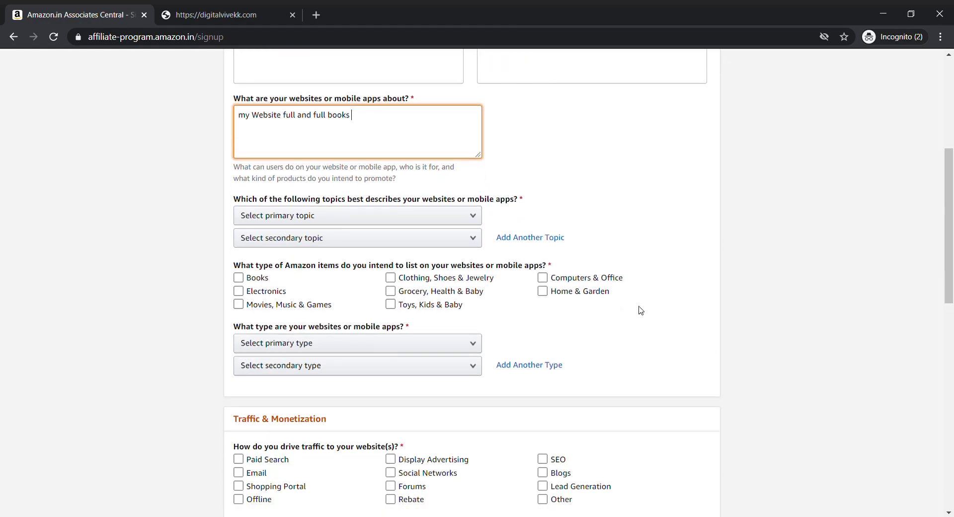
click(598, 190)
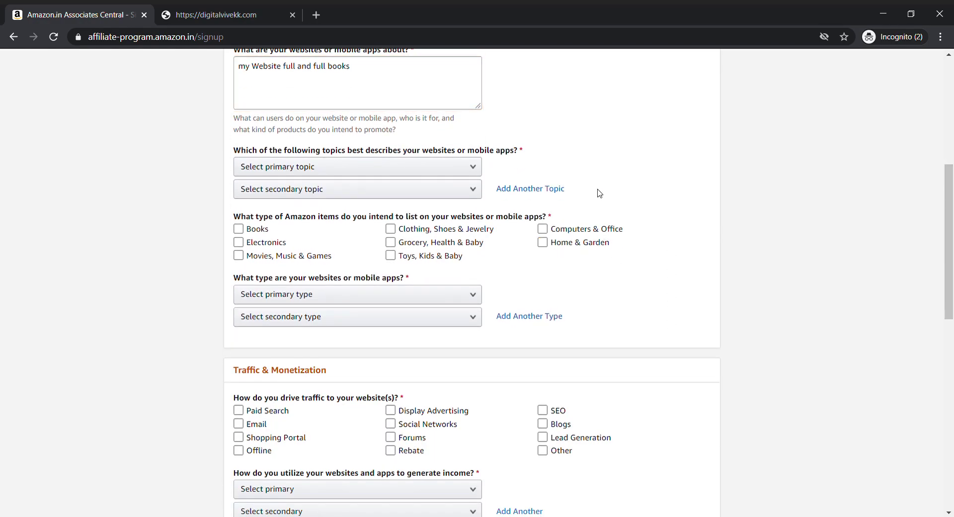
click(421, 174)
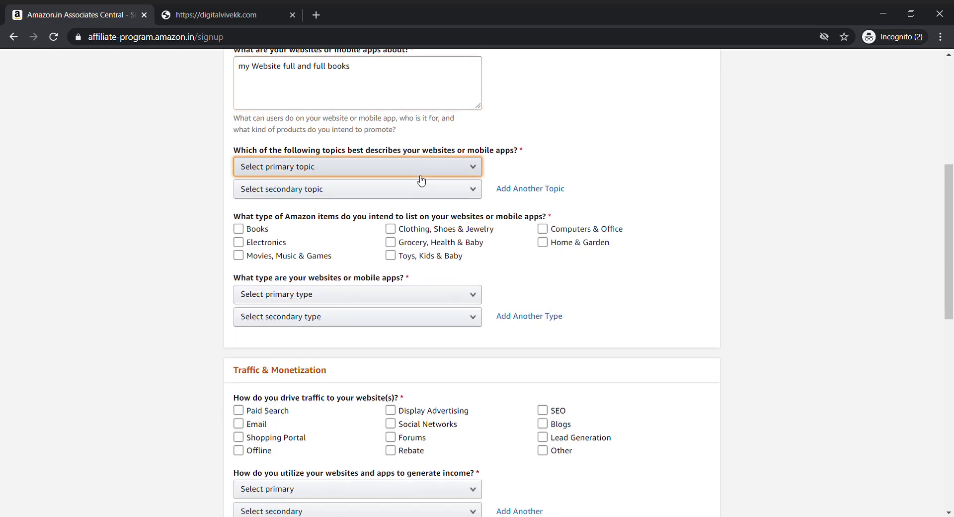
click(404, 171)
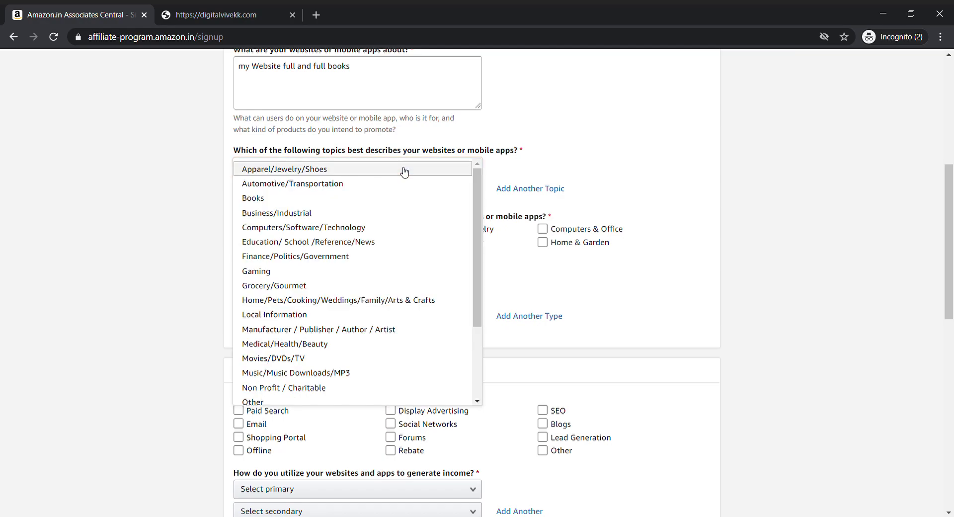
click(373, 198)
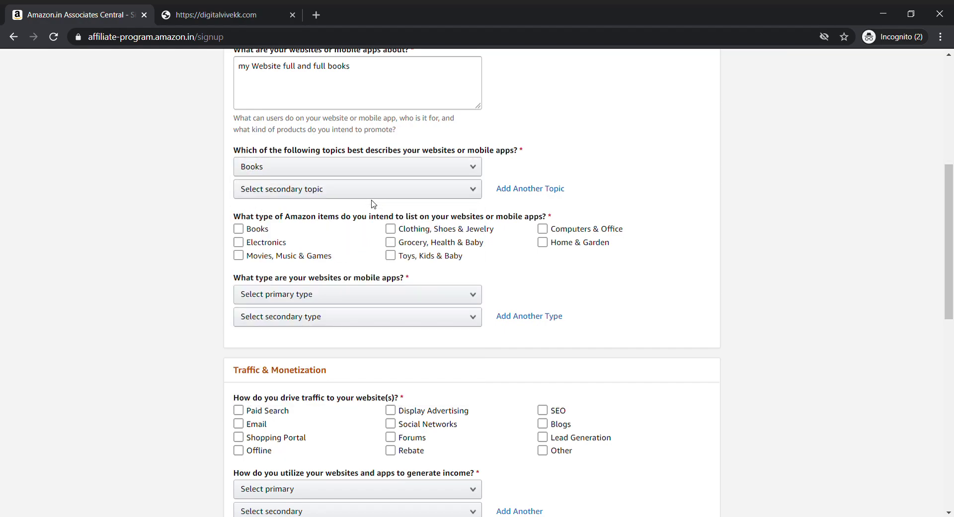
click(410, 197)
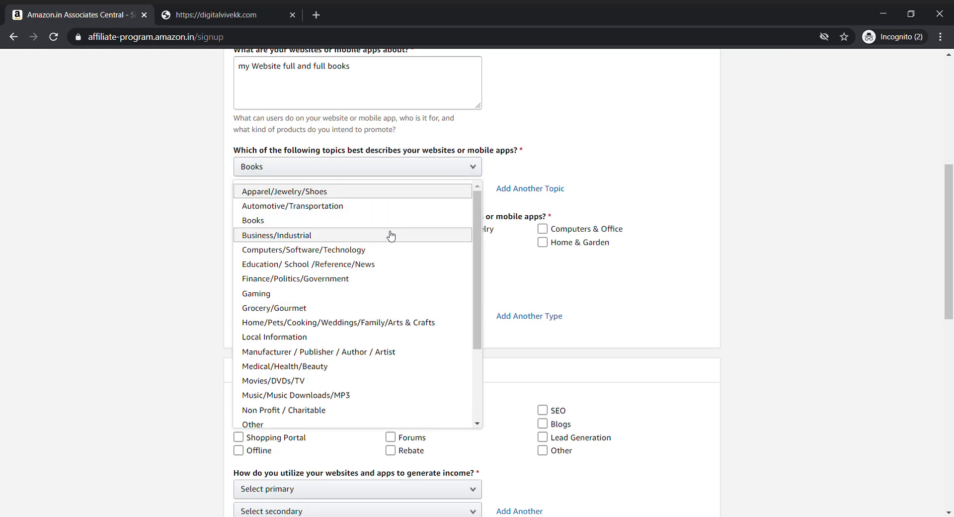
click(369, 292)
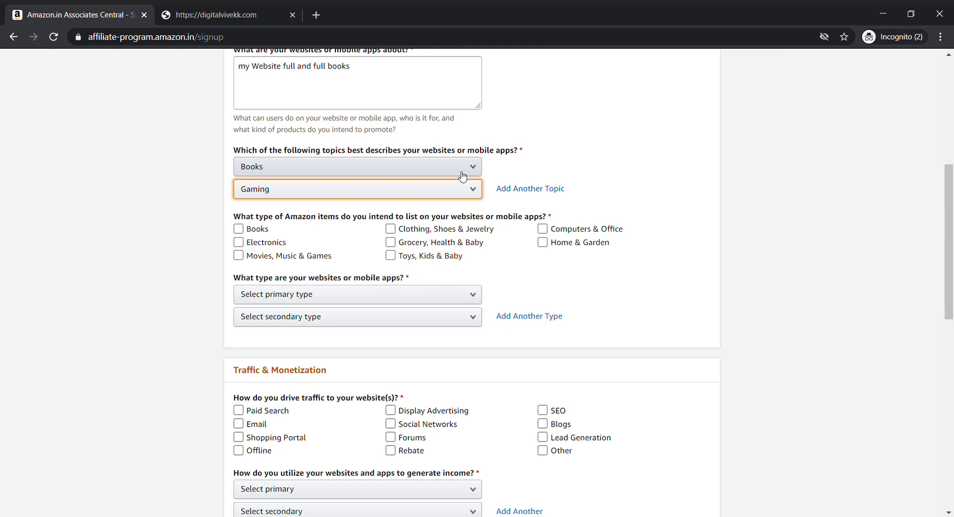
Step: Tick Books as an item type and choose Content Website as the website type
scroll(592, 118, down, 1)
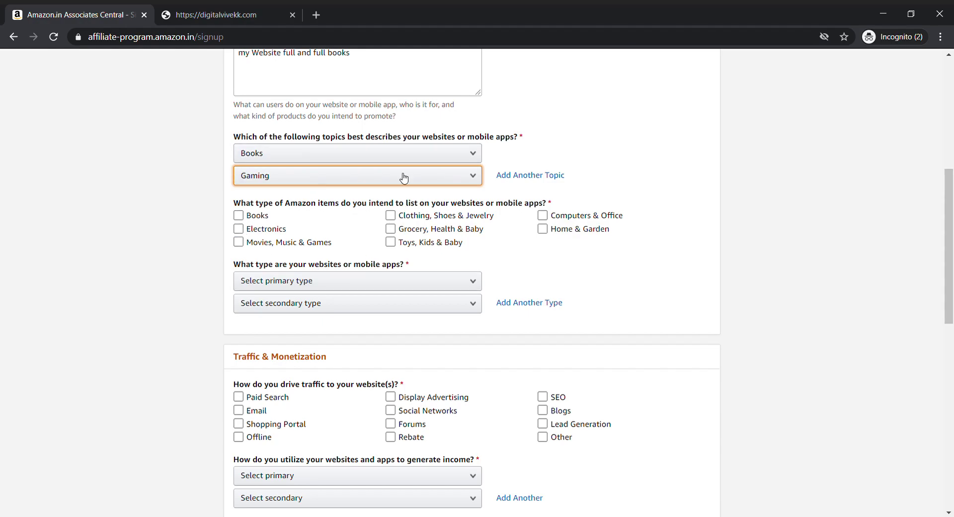
click(238, 215)
scroll(432, 204, down, 1)
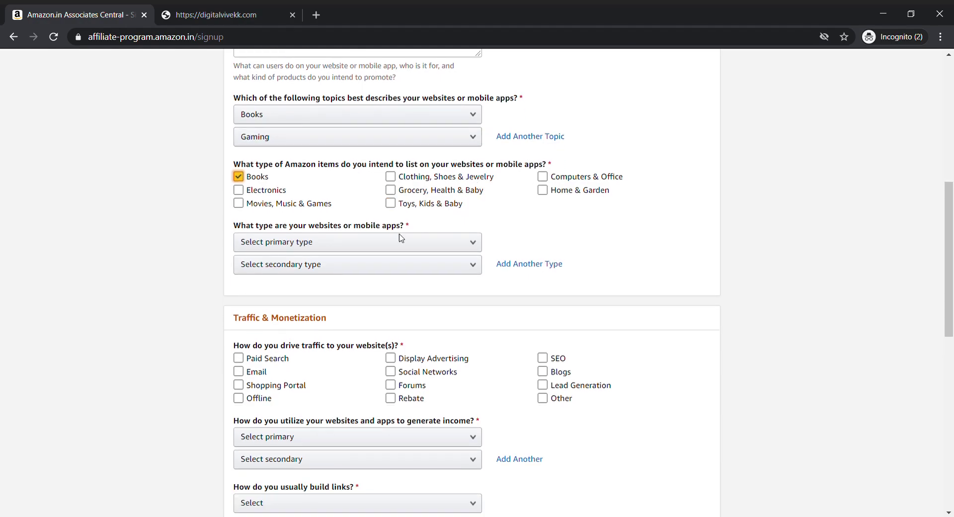
click(365, 251)
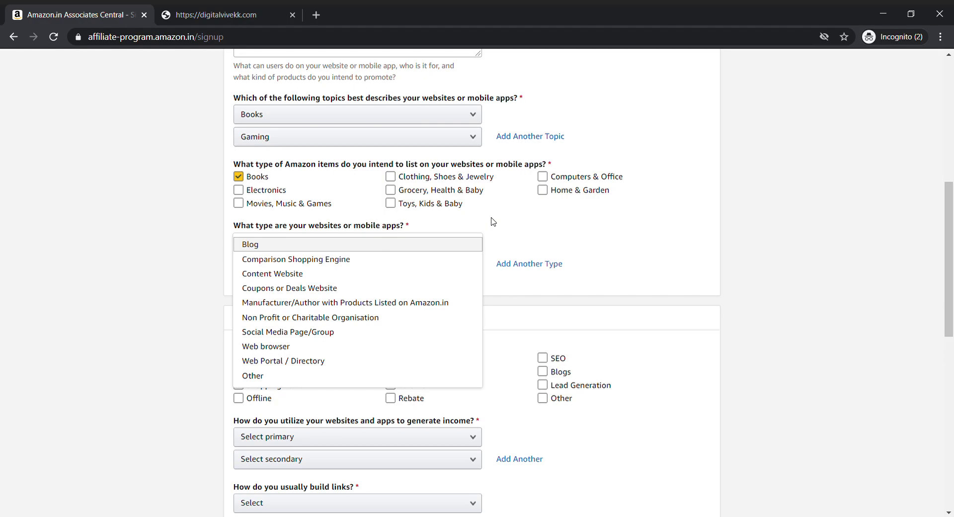
click(331, 273)
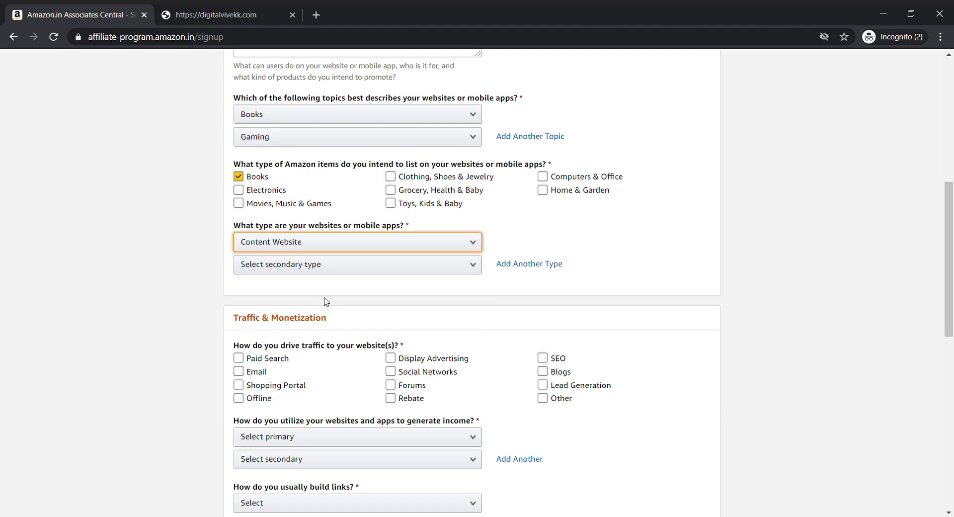
scroll(325, 298, down, 3)
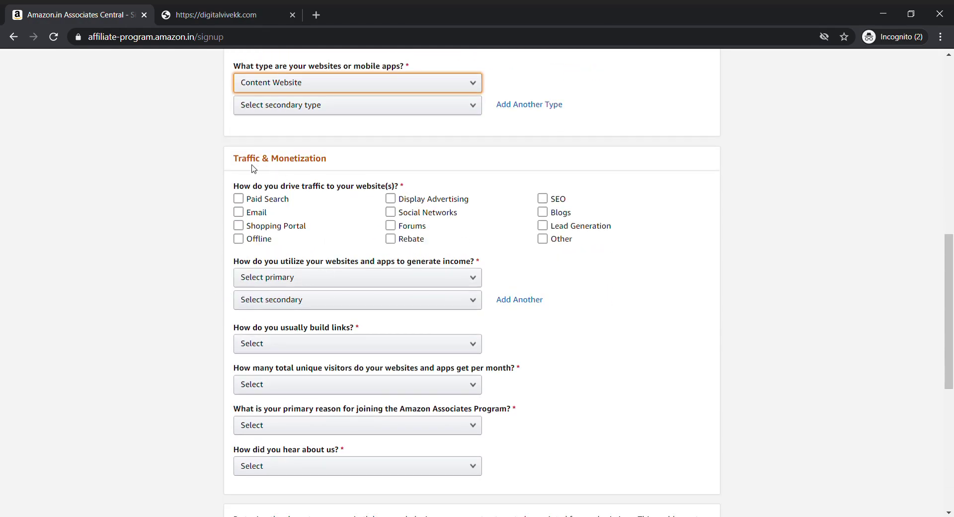
Step: Leave SEO as the only ticked traffic source
click(239, 239)
click(239, 238)
click(239, 239)
click(239, 239)
click(239, 212)
click(239, 212)
click(555, 215)
click(555, 215)
click(545, 200)
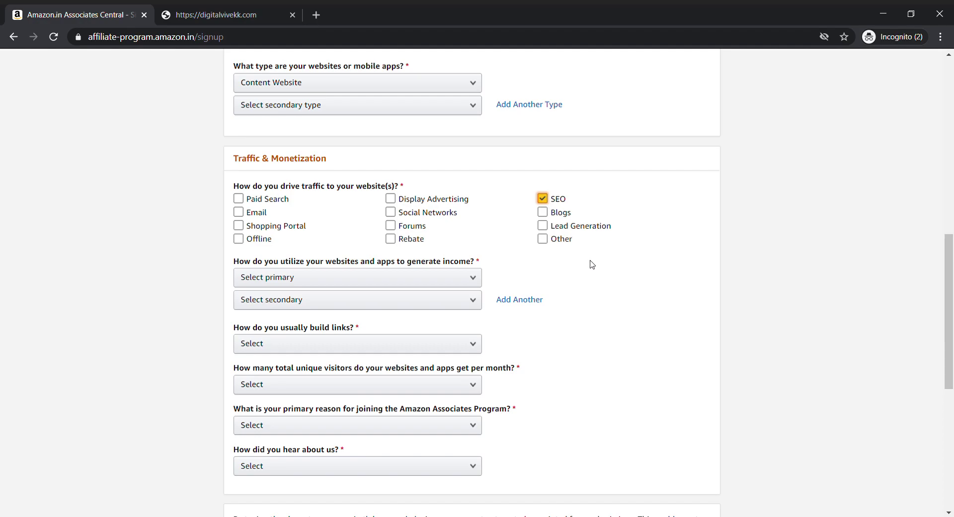
scroll(589, 264, down, 1)
Step: Choose Display Advertising for income and Blog Editor for building links
click(395, 249)
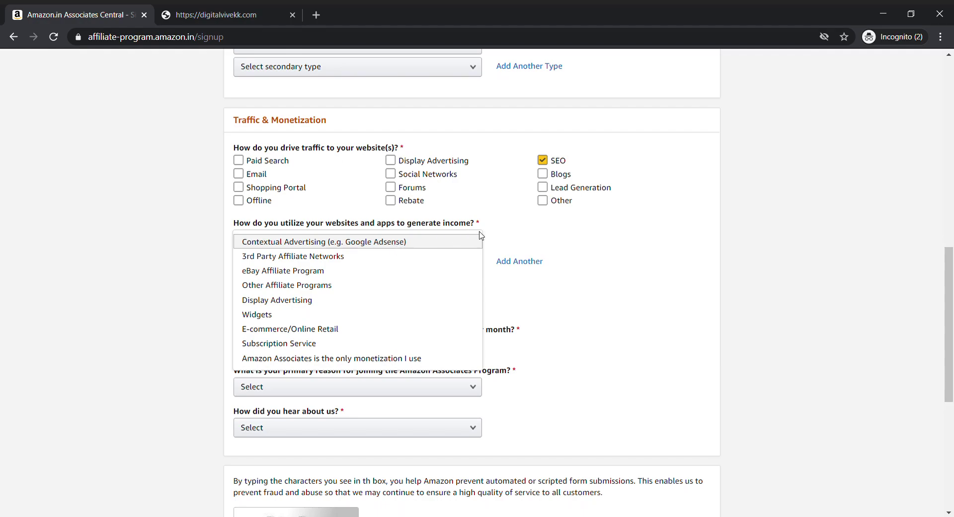
click(551, 226)
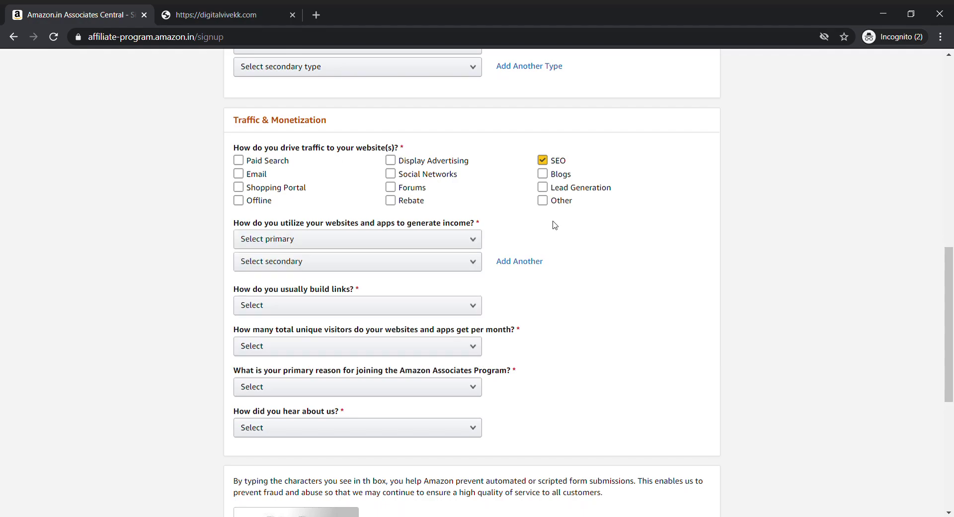
click(447, 239)
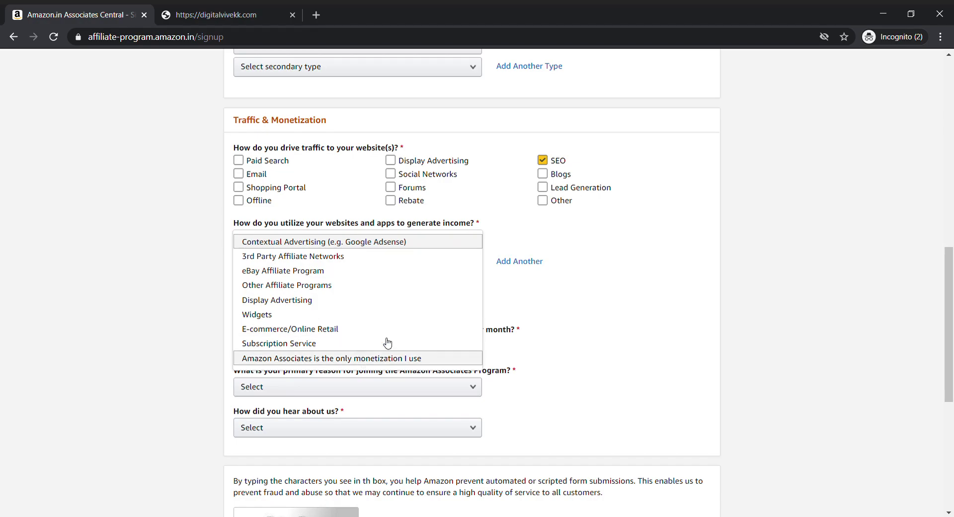
click(369, 300)
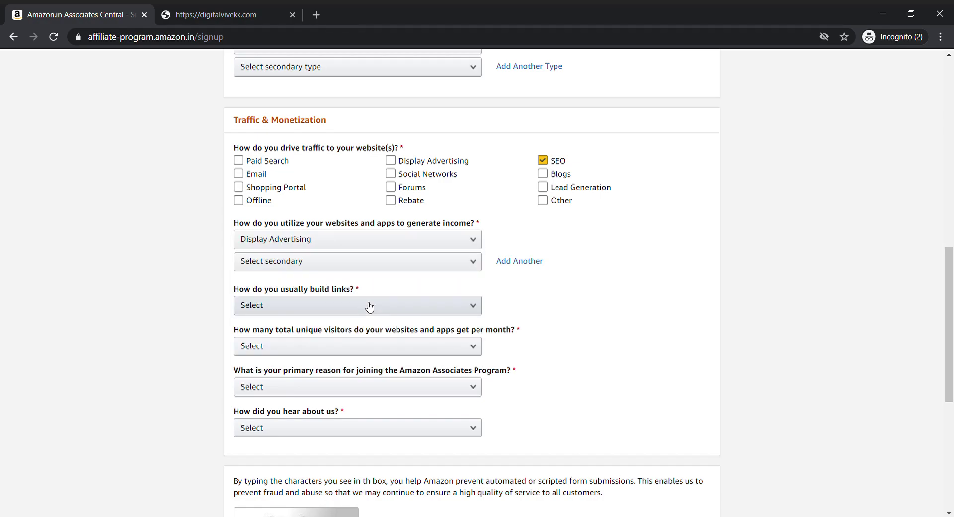
scroll(562, 268, down, 1)
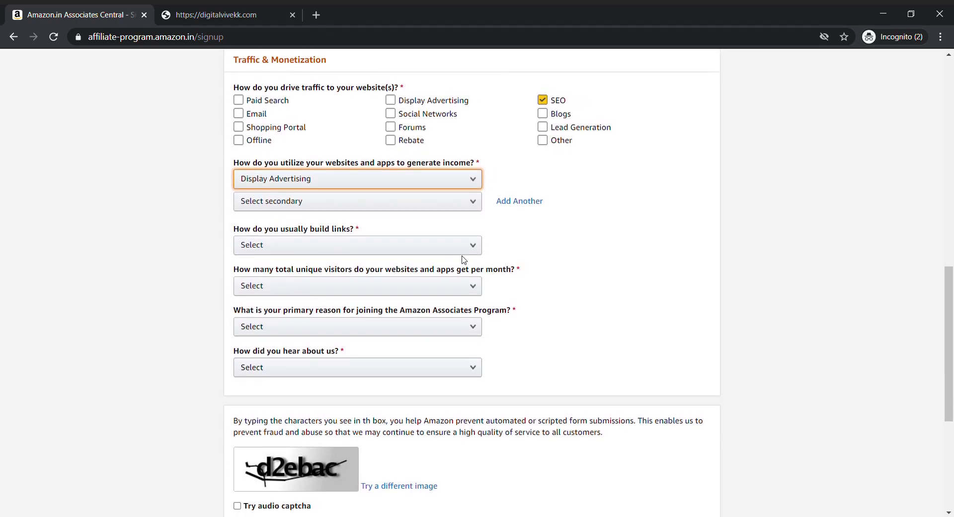
click(421, 242)
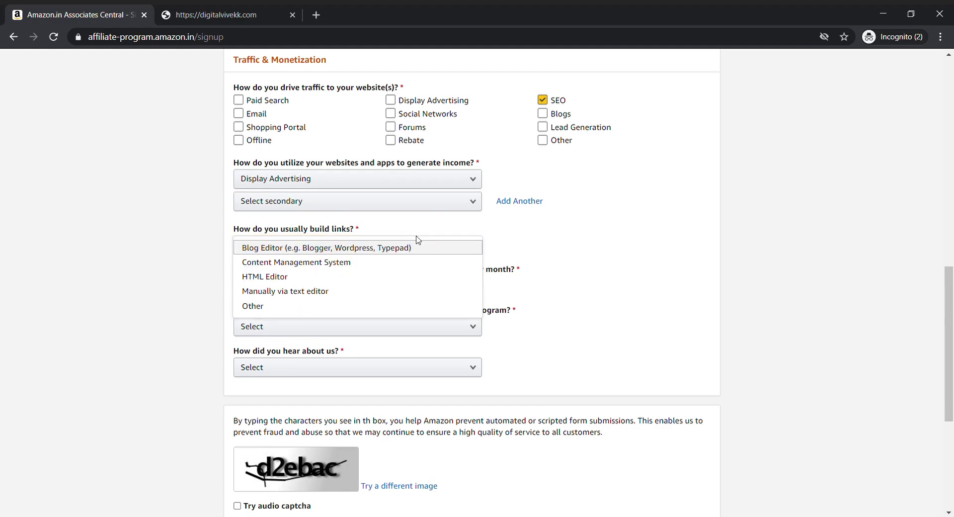
click(402, 285)
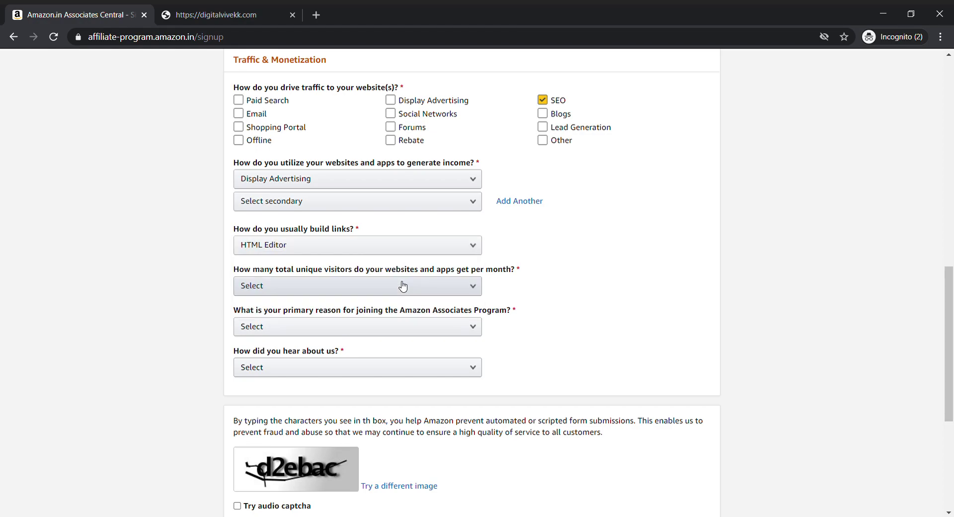
click(405, 248)
click(398, 249)
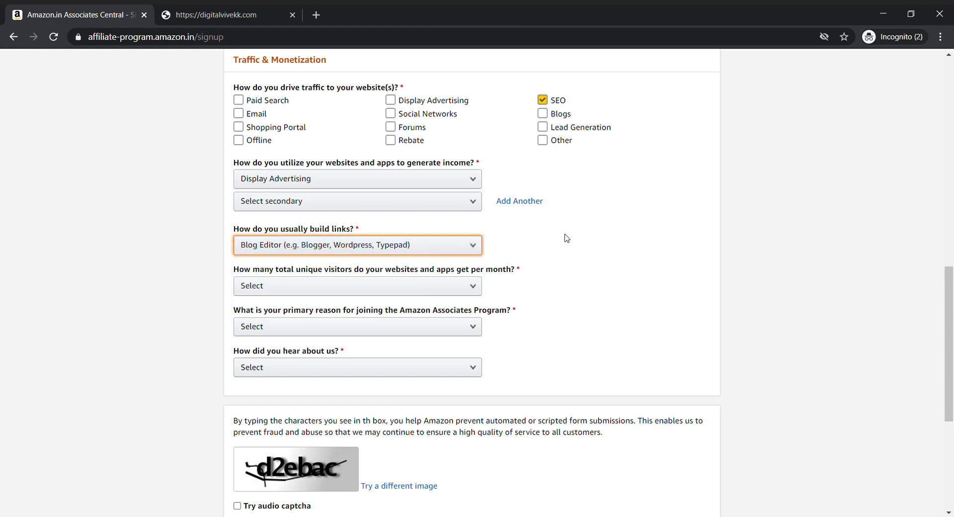
scroll(566, 238, down, 1)
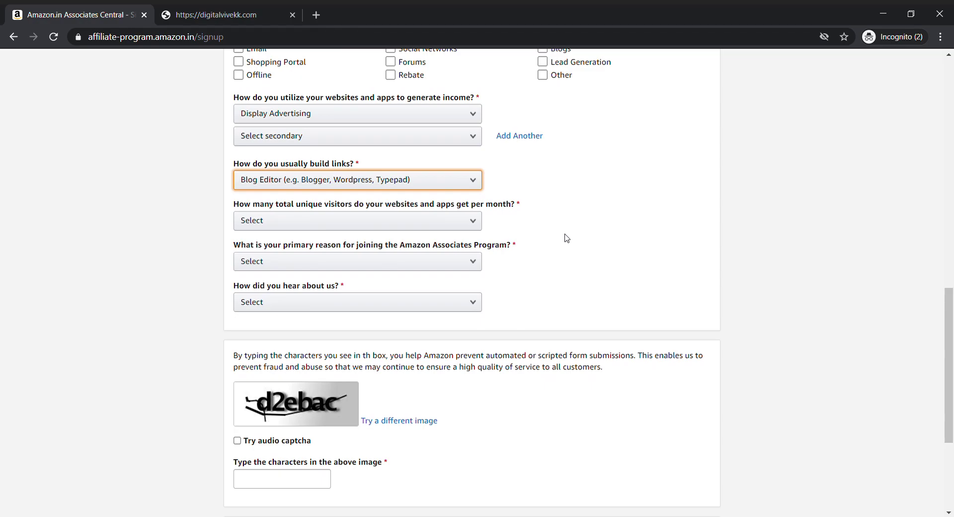
Step: Answer From 501 to 5,000 visitors, Useful Content for my Site, and Blog Post
click(432, 218)
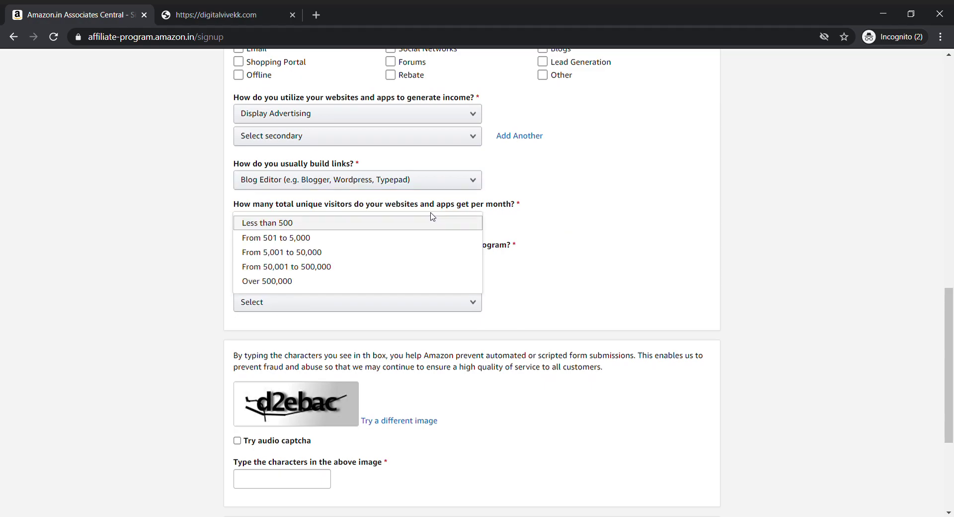
click(549, 198)
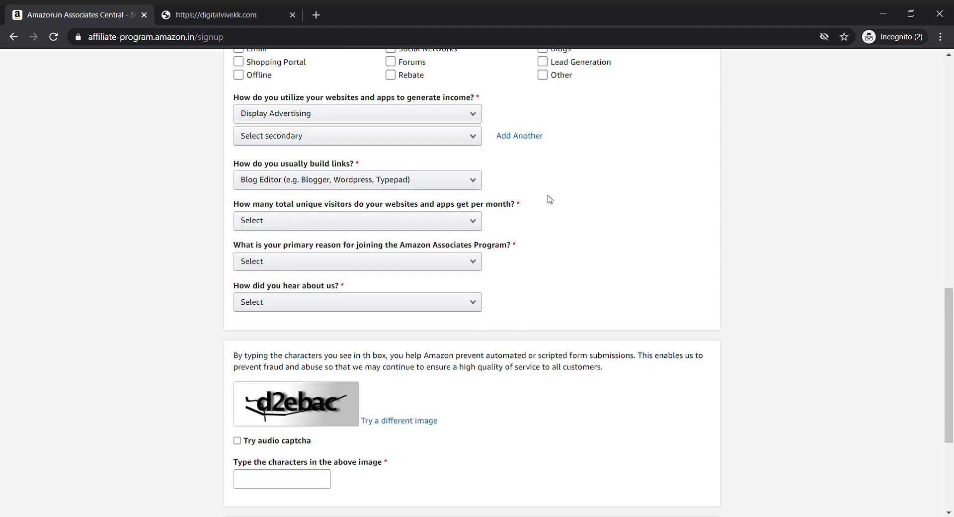
click(421, 227)
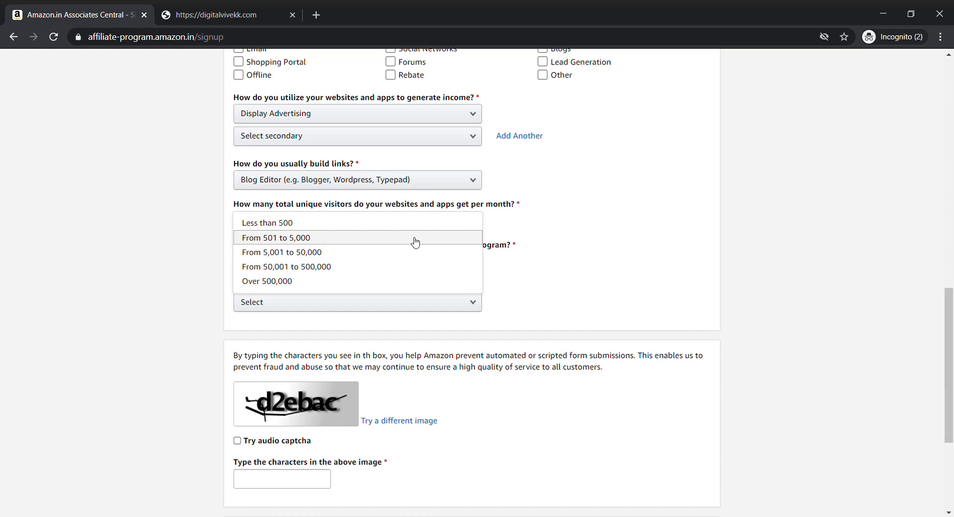
click(416, 239)
scroll(568, 234, down, 1)
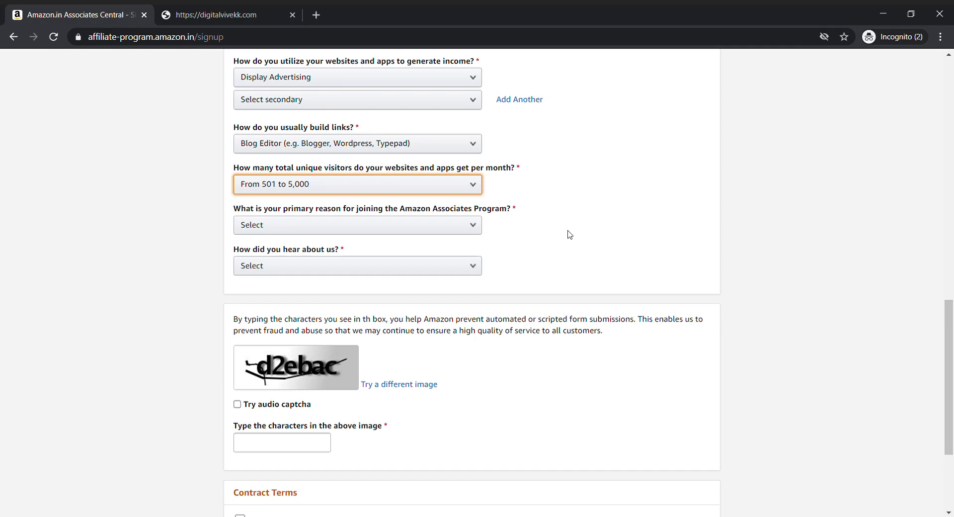
click(443, 226)
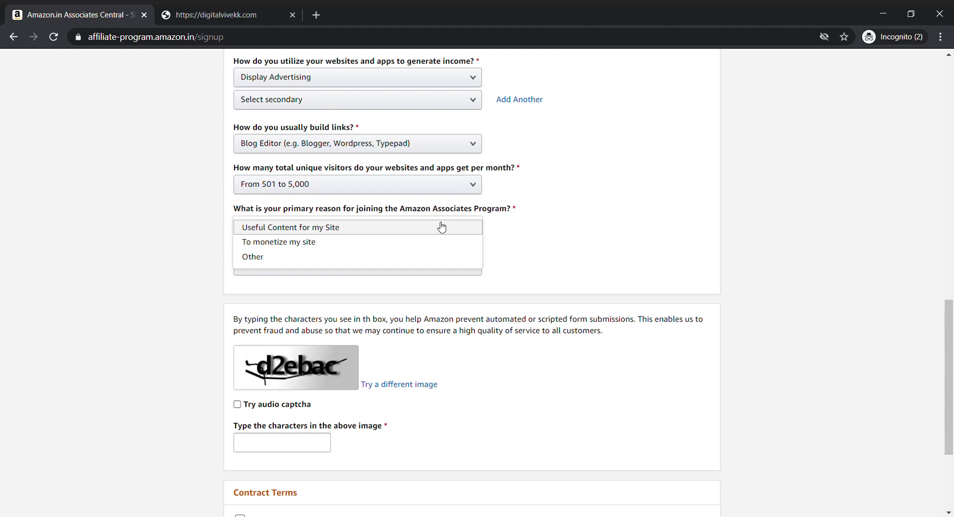
click(348, 232)
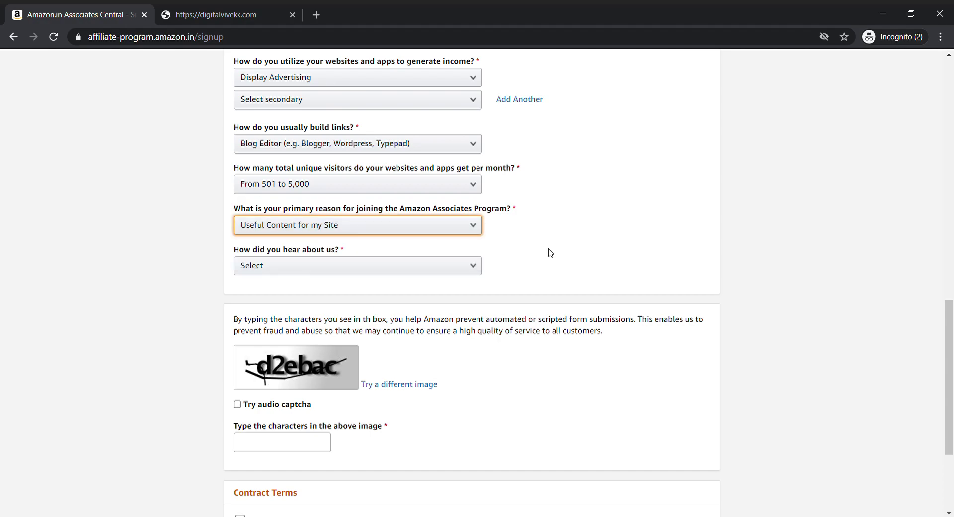
scroll(547, 251, down, 2)
click(391, 175)
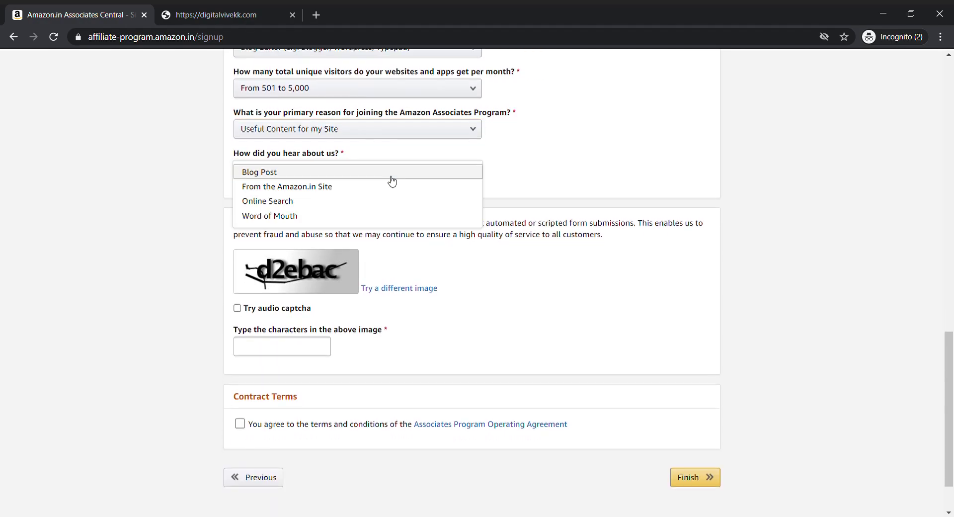
click(312, 174)
scroll(419, 236, down, 2)
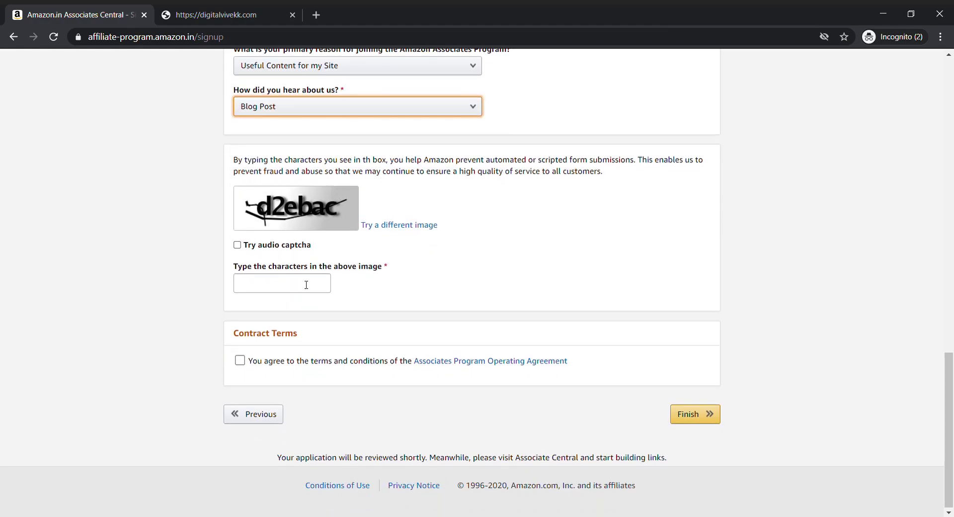
Step: Type the captcha characters, accept the Operating Agreement and finish signup
click(269, 293)
text(d2)
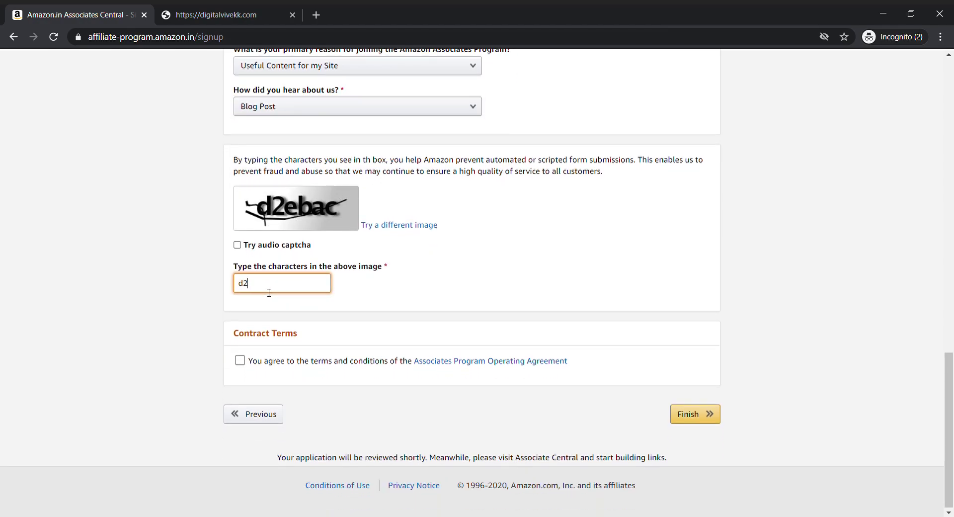
text(ebac)
click(241, 358)
click(689, 414)
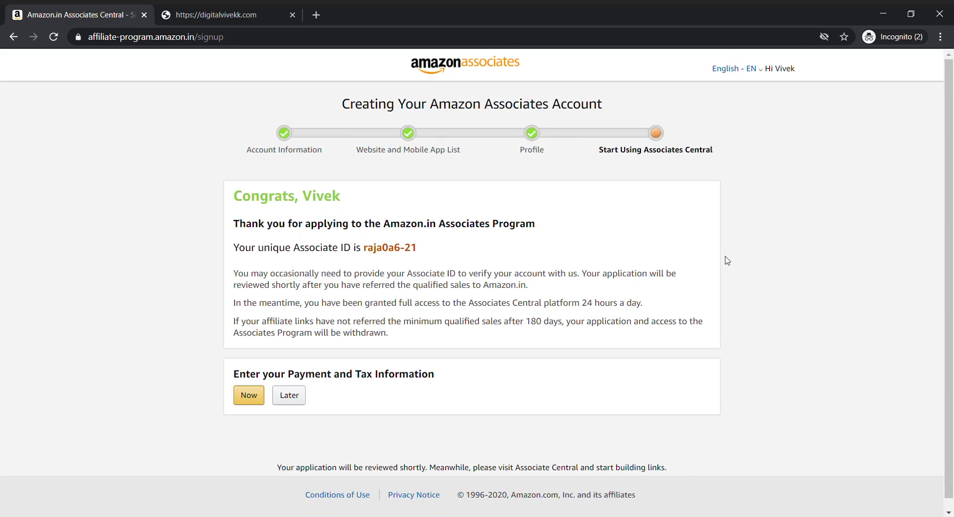
Step: Select the new Associate ID, then choose Later for payment and tax information
scroll(726, 260, down, 1)
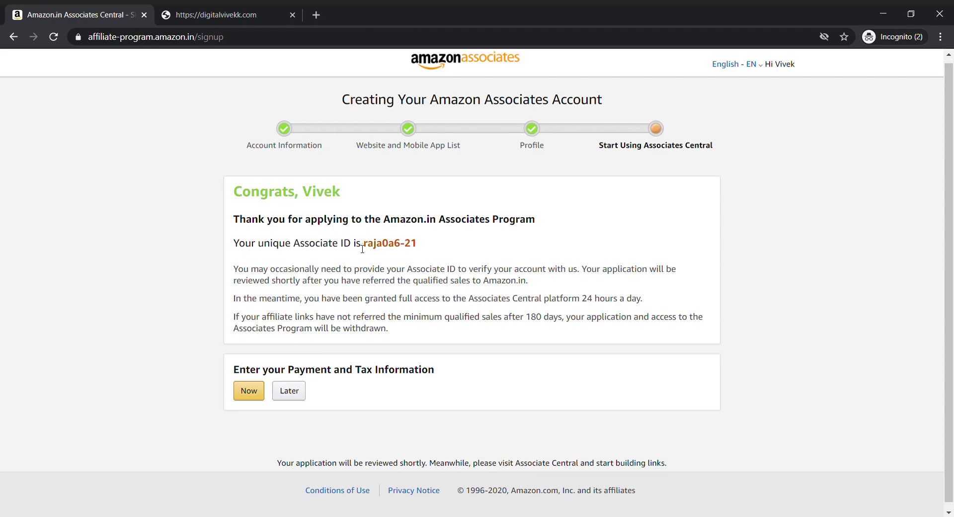
drag(364, 244, 448, 245)
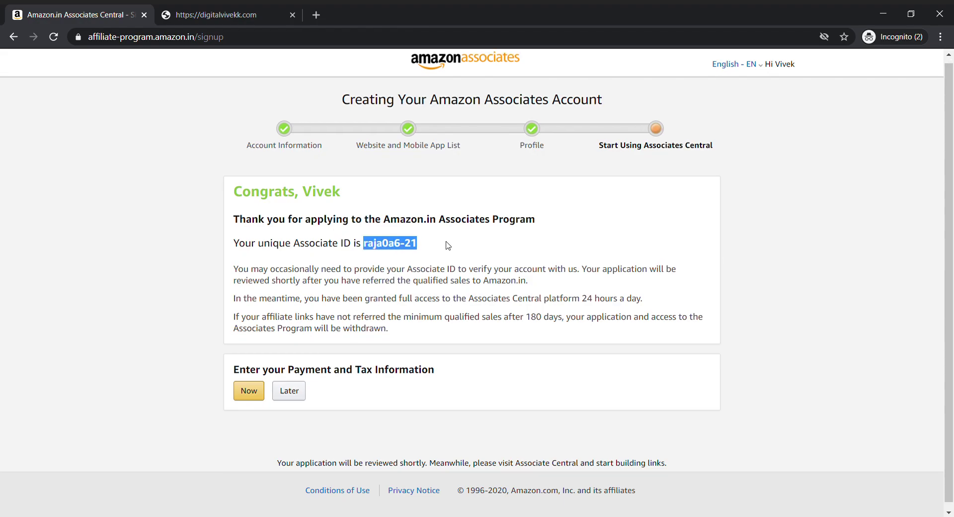
click(255, 395)
click(262, 9)
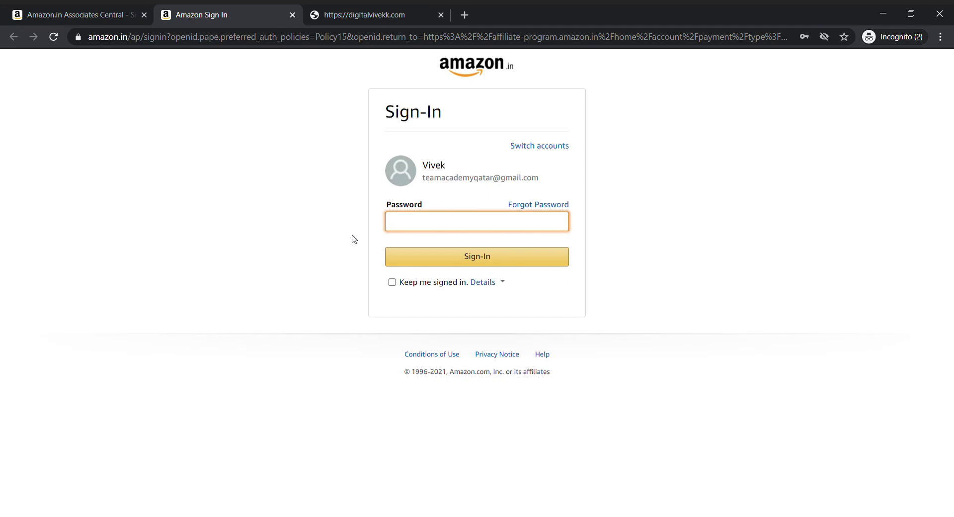
click(21, 11)
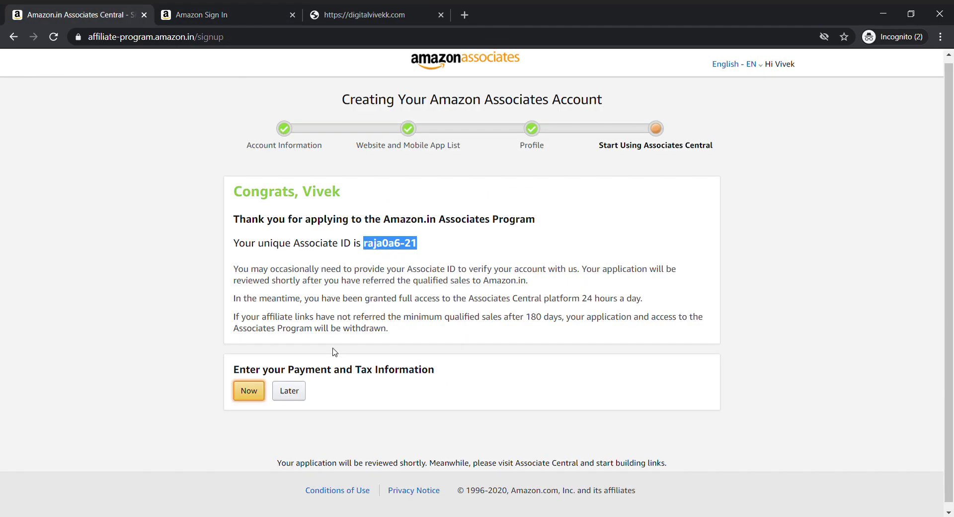
click(289, 391)
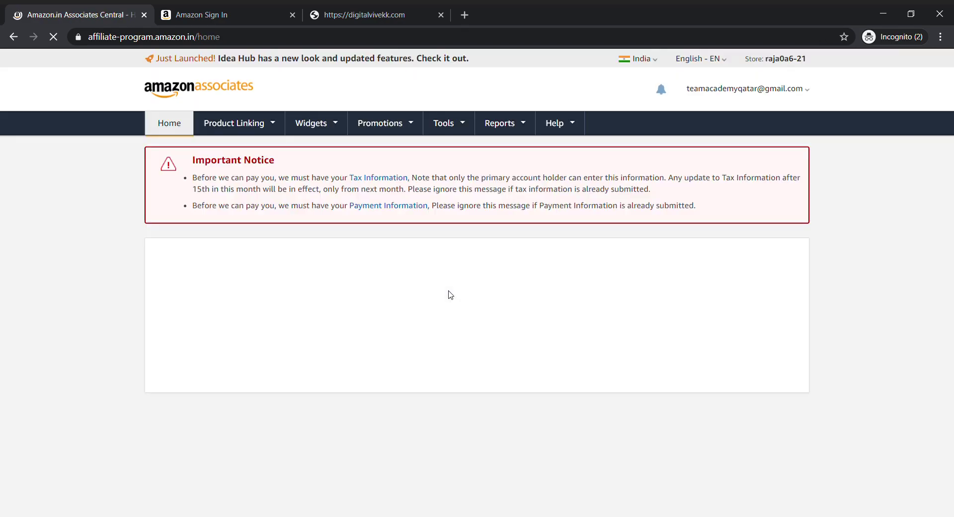
Step: Dismiss the feature-tour overlay and scroll through the dashboard's earnings overview
scroll(205, 383, down, 5)
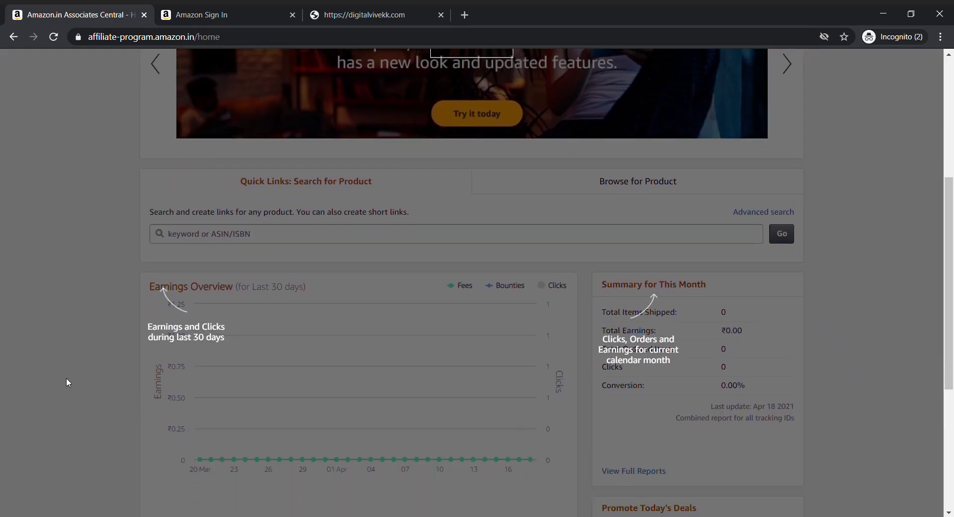
click(66, 383)
scroll(132, 388, down, 5)
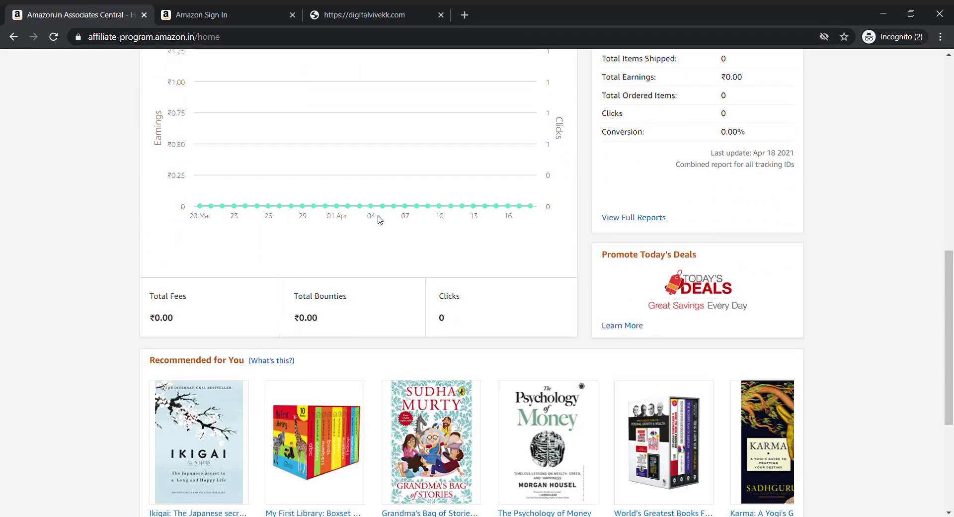
scroll(379, 217, down, 2)
scroll(379, 226, up, 11)
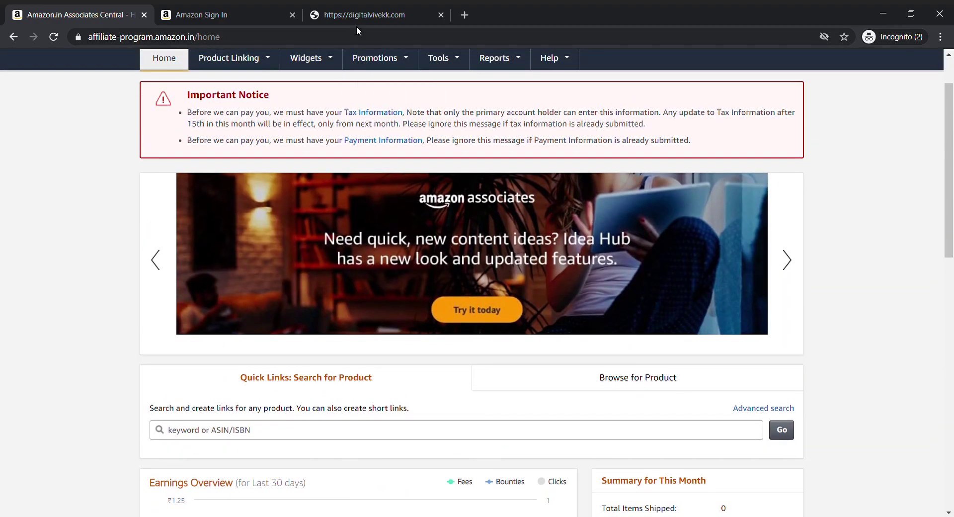
Step: Go to the amazon.in storefront from the address bar
click(359, 36)
text(amazon.in)
key(Return)
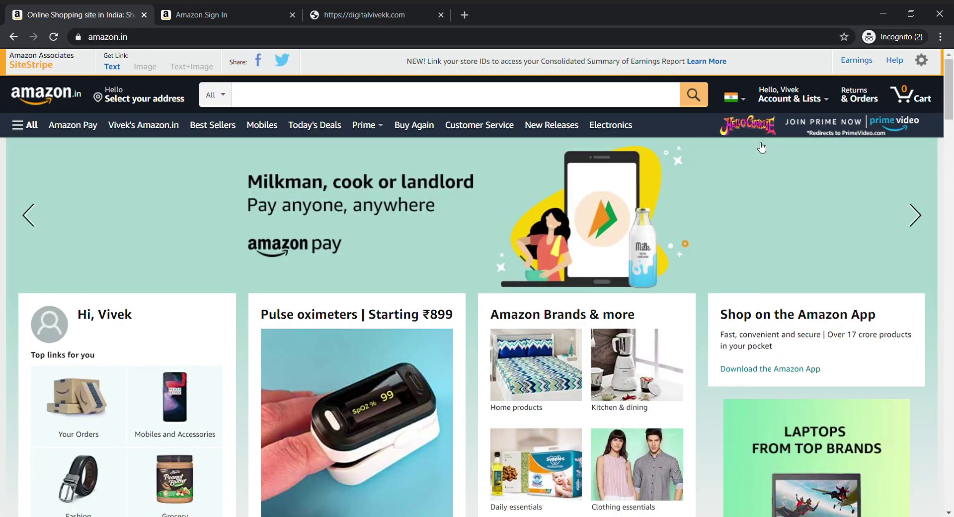
click(115, 66)
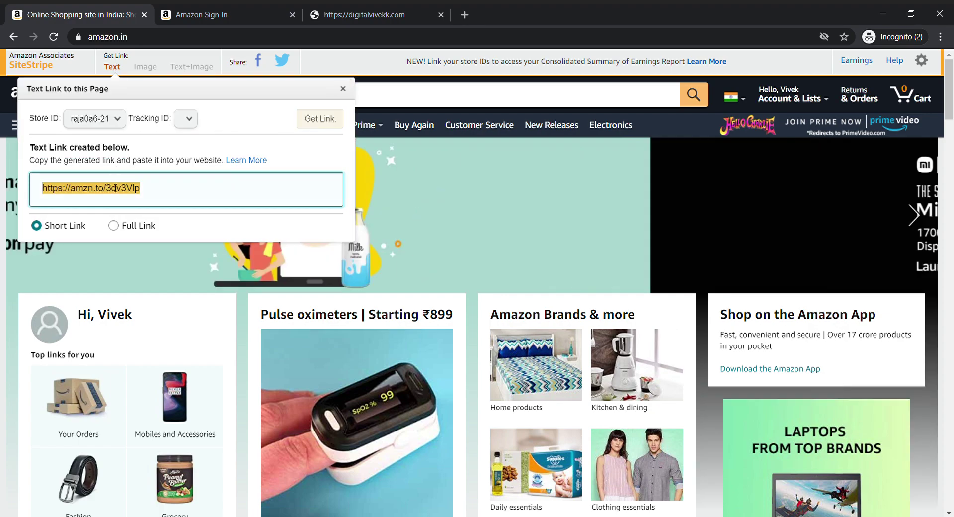
click(119, 69)
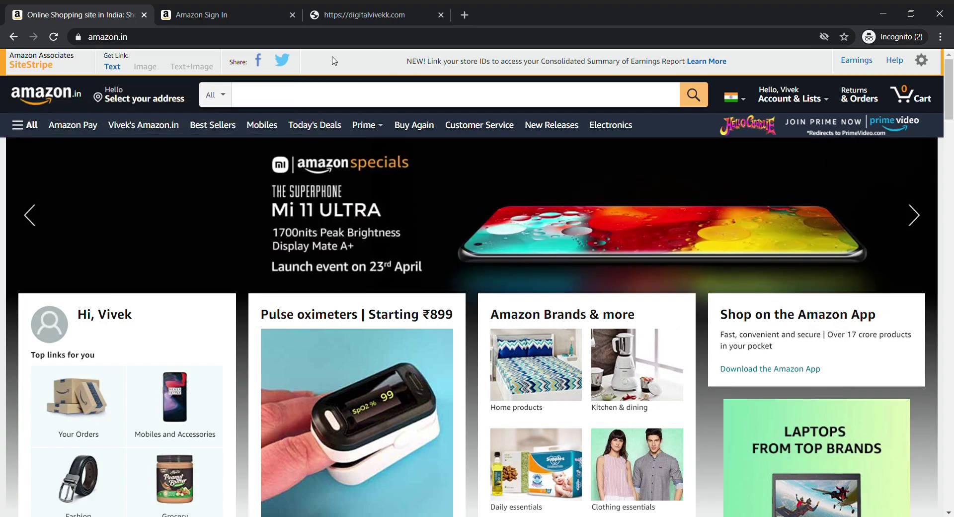
click(118, 68)
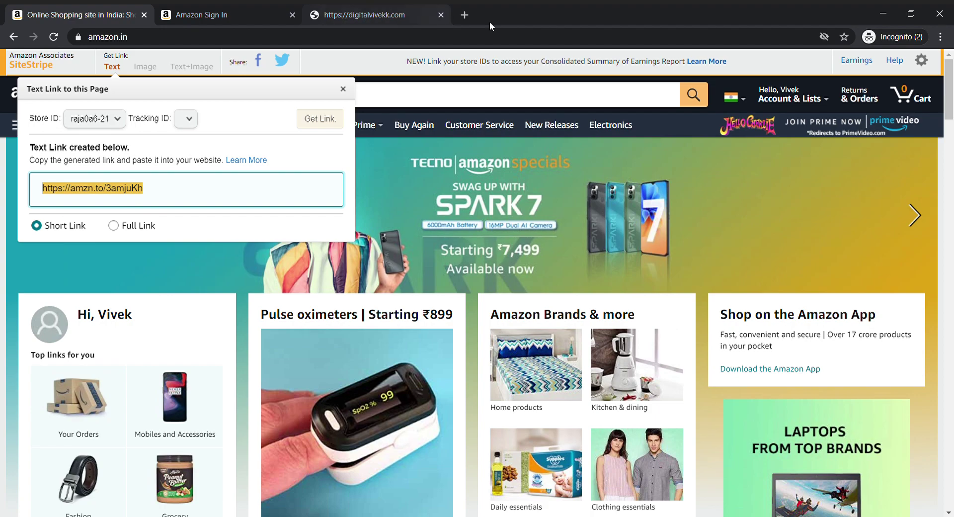
Step: Search amazon.in for 'rich dad poor dad' and open the book's product page
click(541, 103)
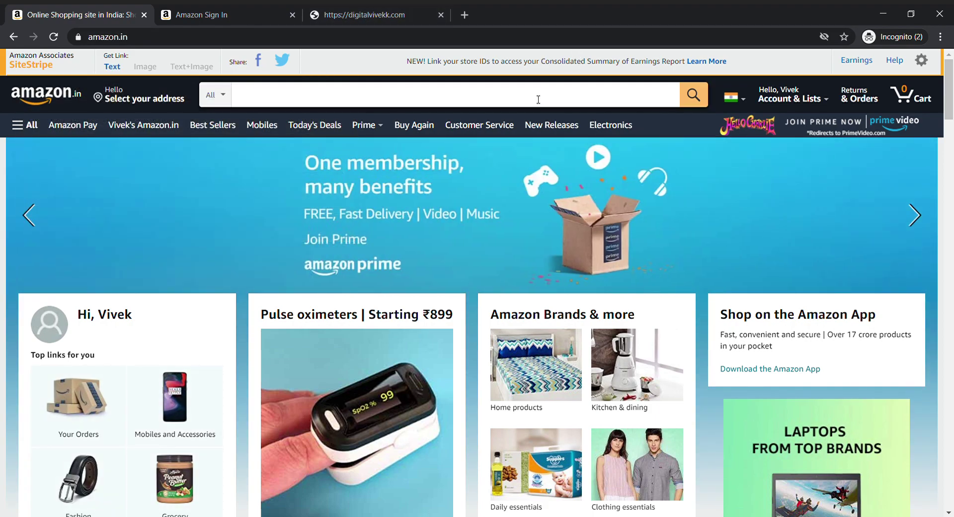
text(ric)
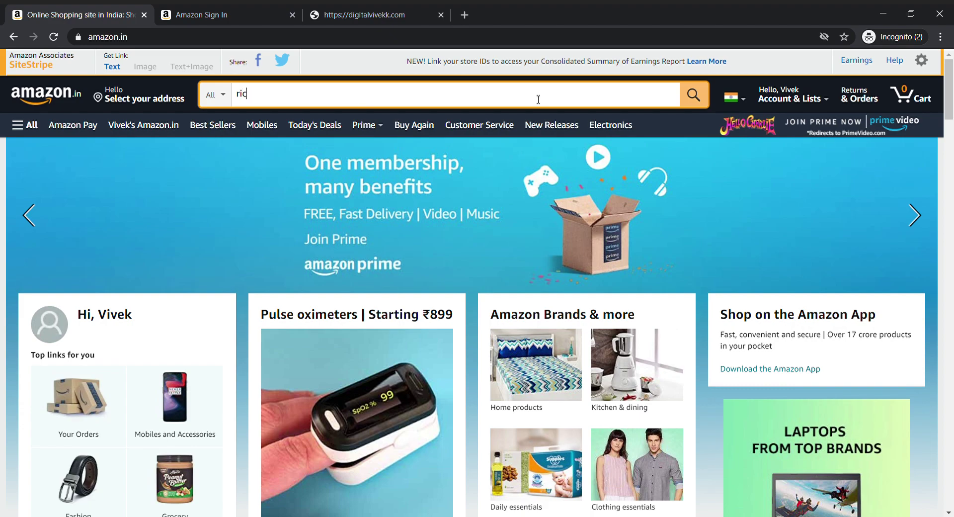
text(h dad )
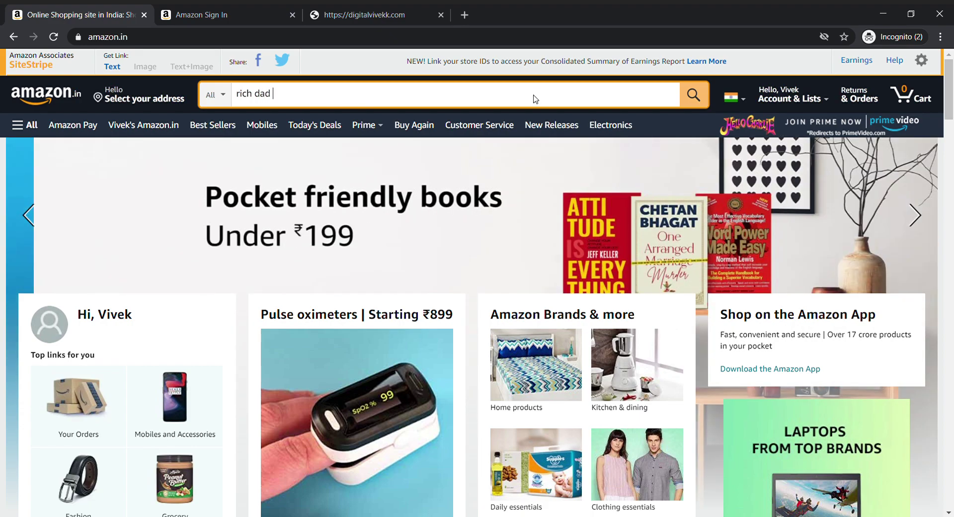
text(poor dad)
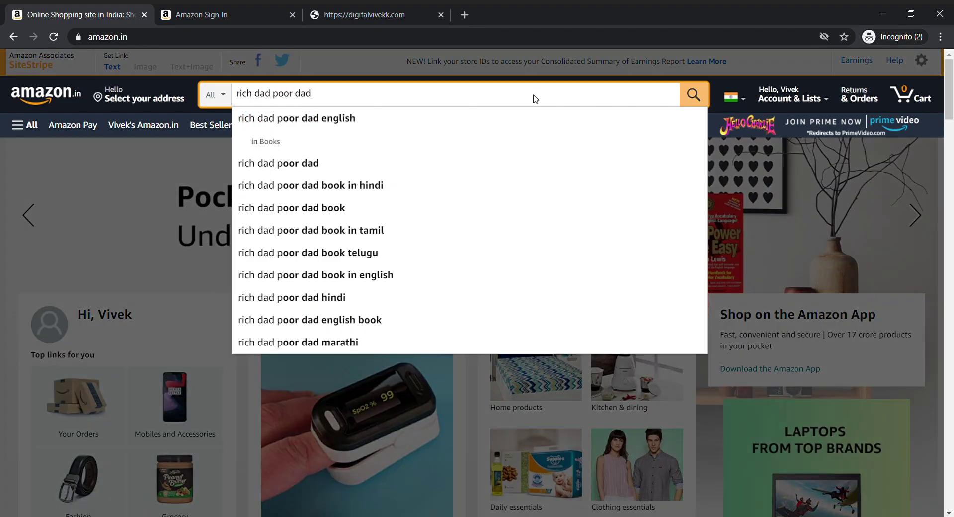
key(Return)
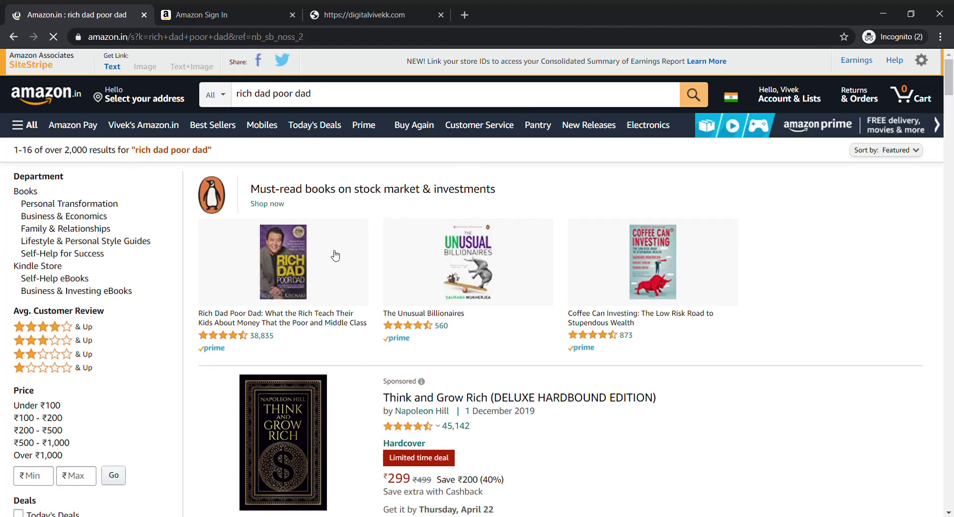
click(454, 403)
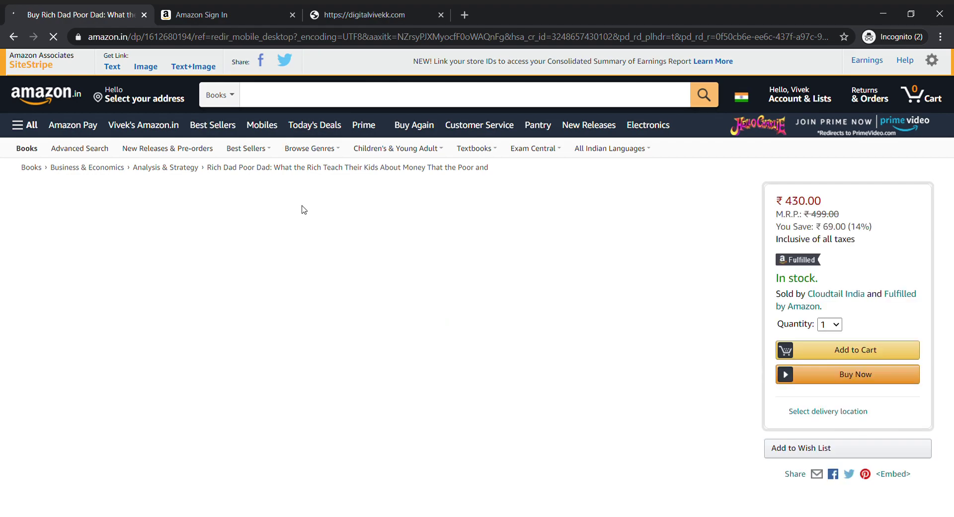
click(112, 66)
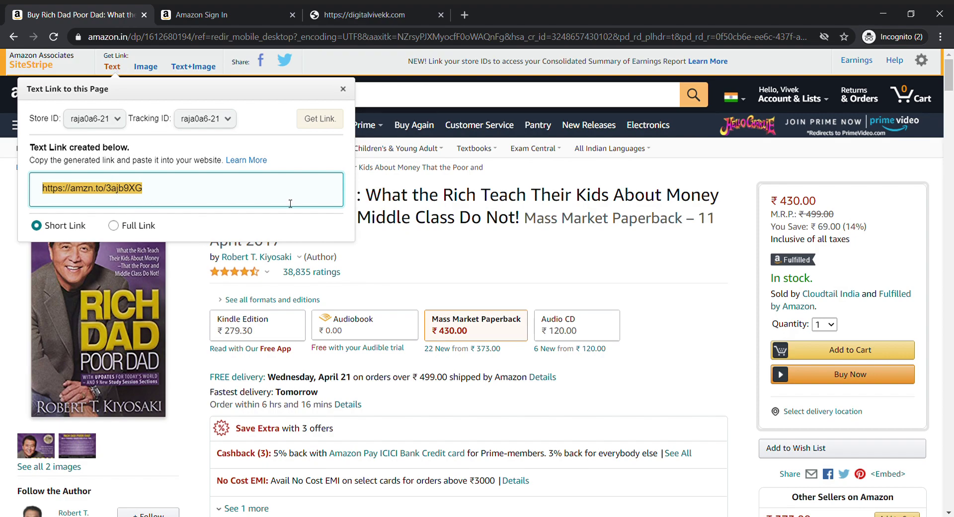
click(462, 216)
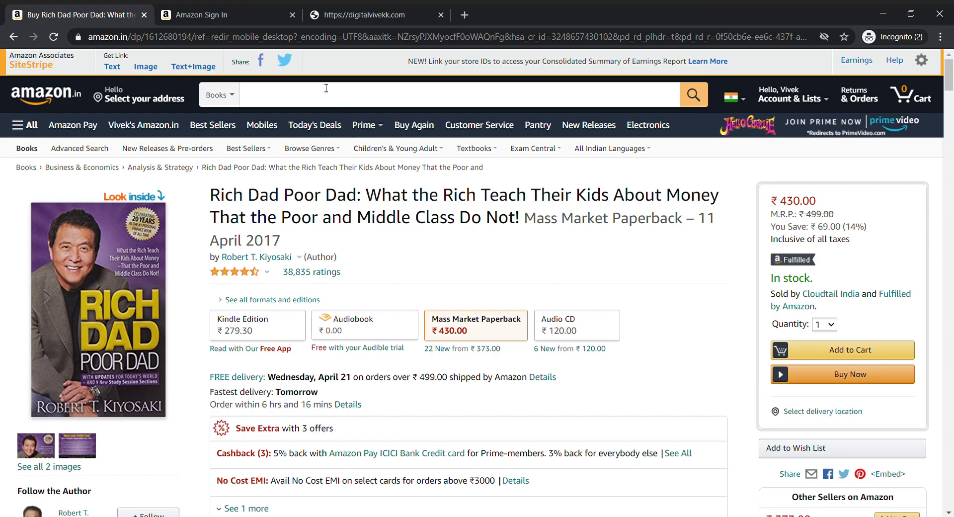
click(112, 66)
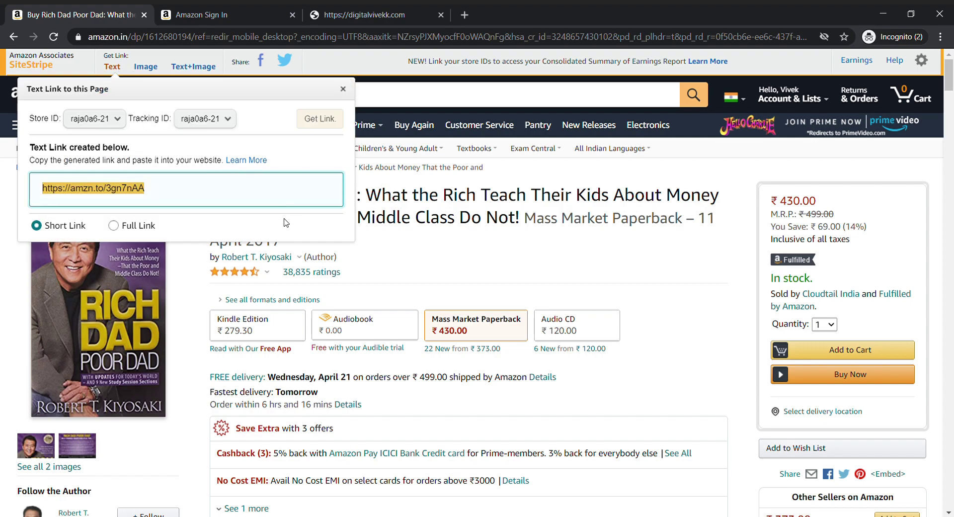
click(375, 227)
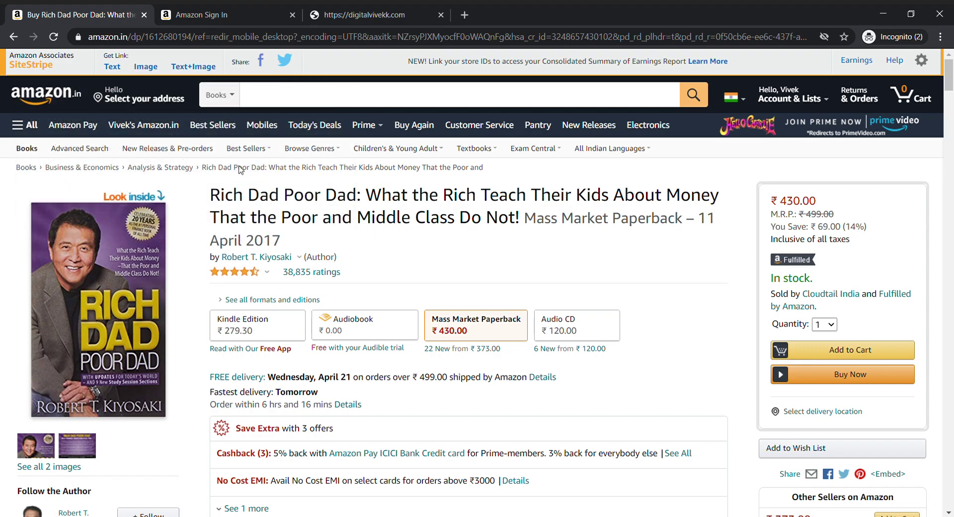
click(42, 97)
Step: Open the Fashion tile under Top links for you and browse the Amazon Fashion spotlight offers
scroll(293, 210, down, 2)
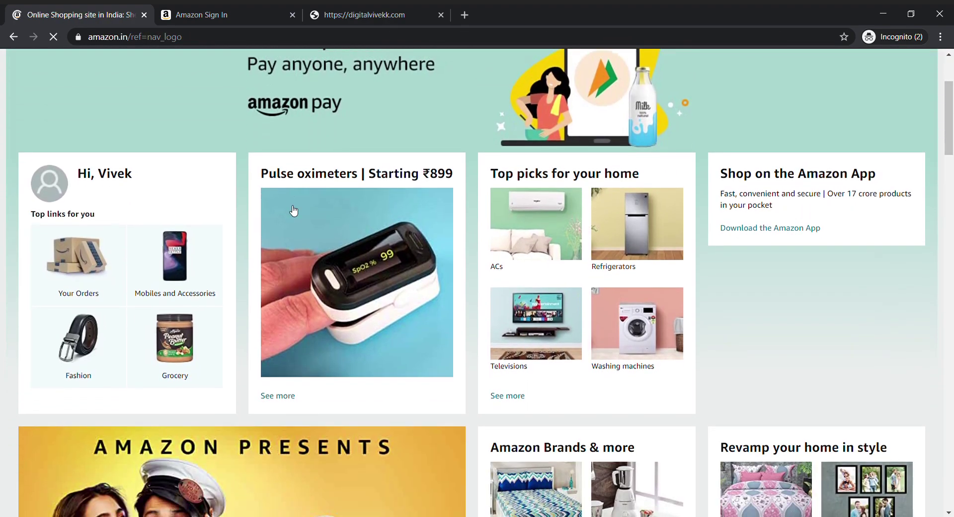
scroll(92, 297, down, 3)
click(84, 220)
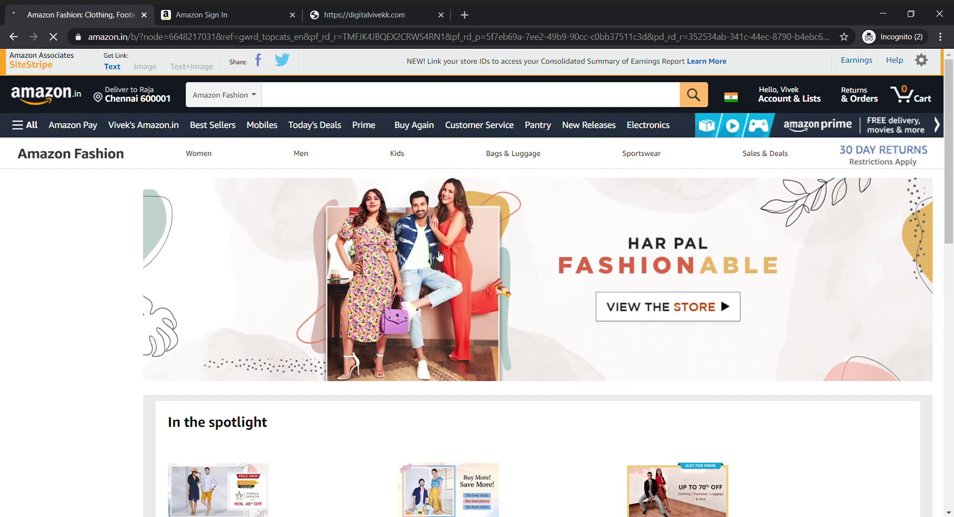
scroll(248, 410, down, 2)
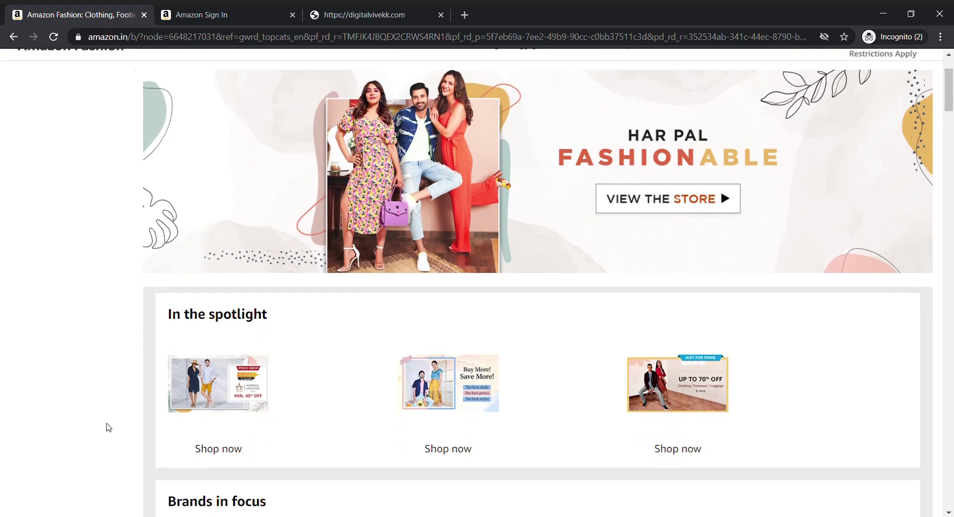
scroll(156, 455, down, 2)
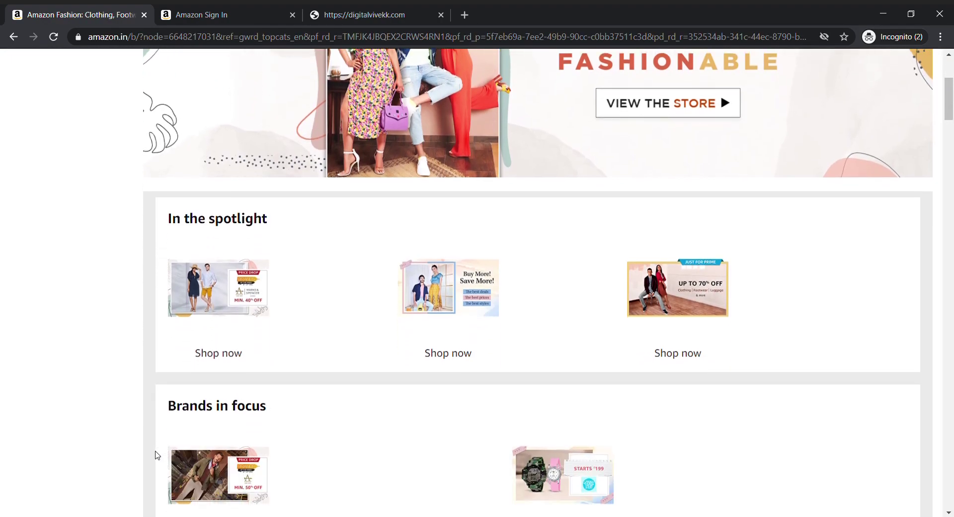